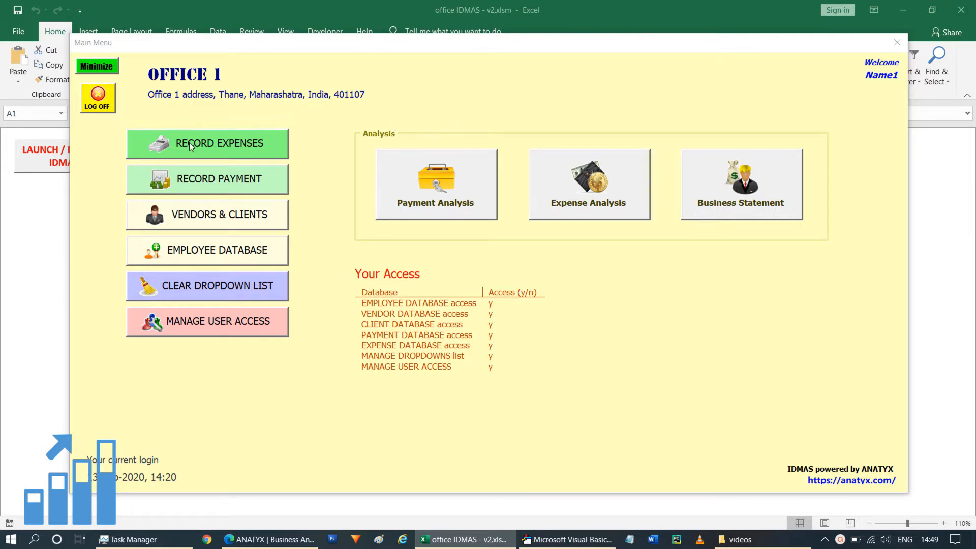
Step: Open the expense recording form and set the expense as Employee related for Name1
left_click(233, 144)
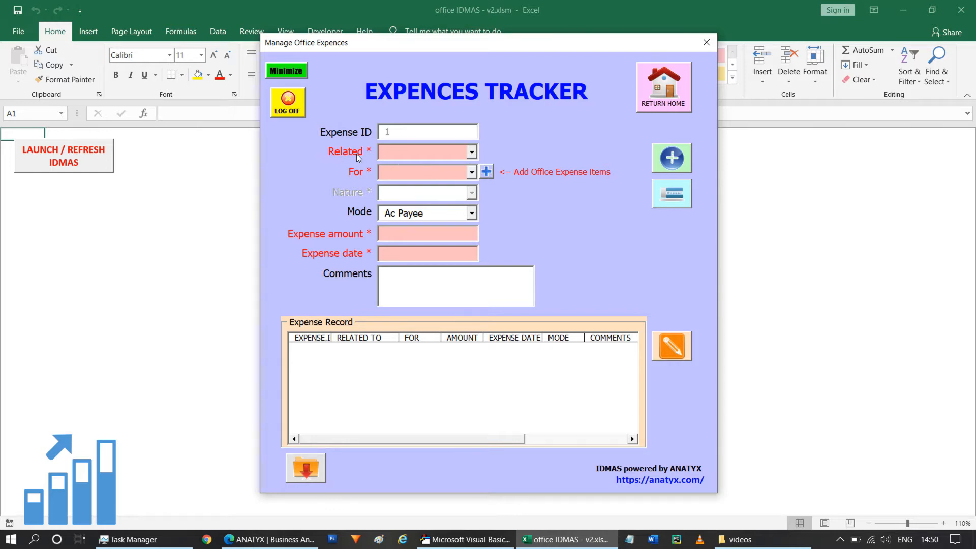
left_click(471, 152)
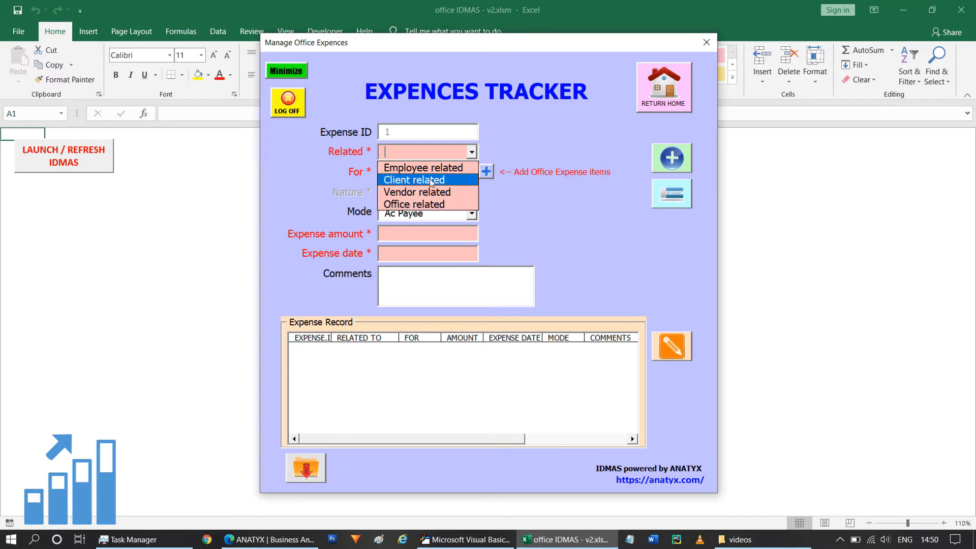
left_click(516, 203)
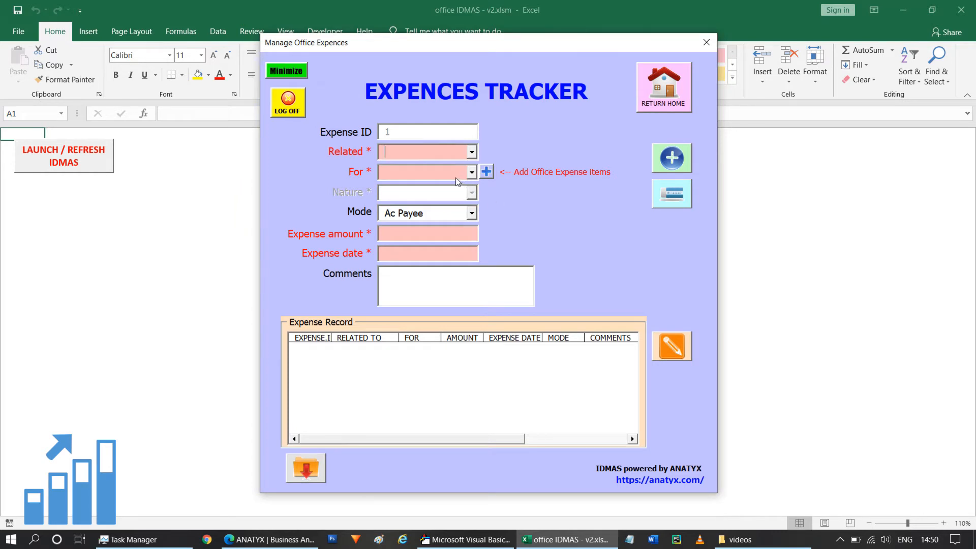
left_click(471, 151)
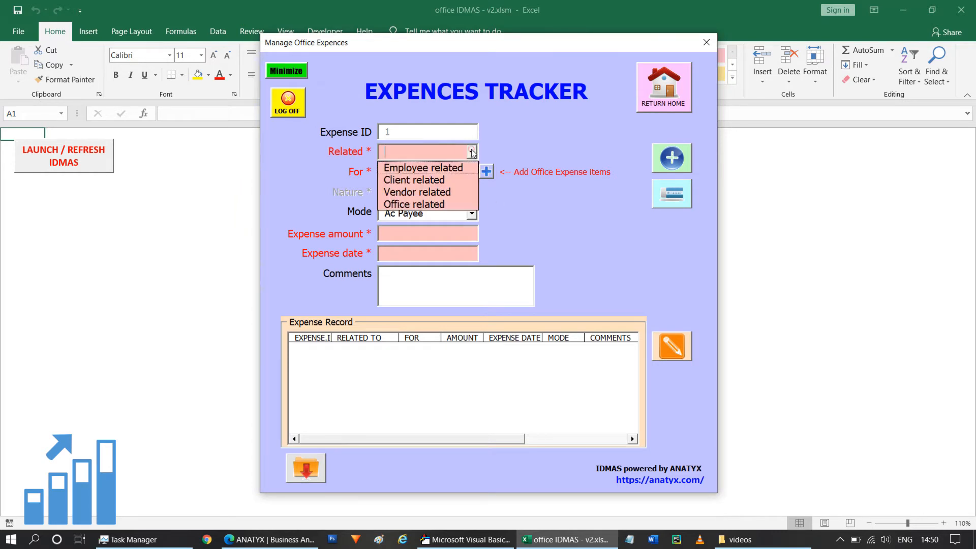
left_click(440, 168)
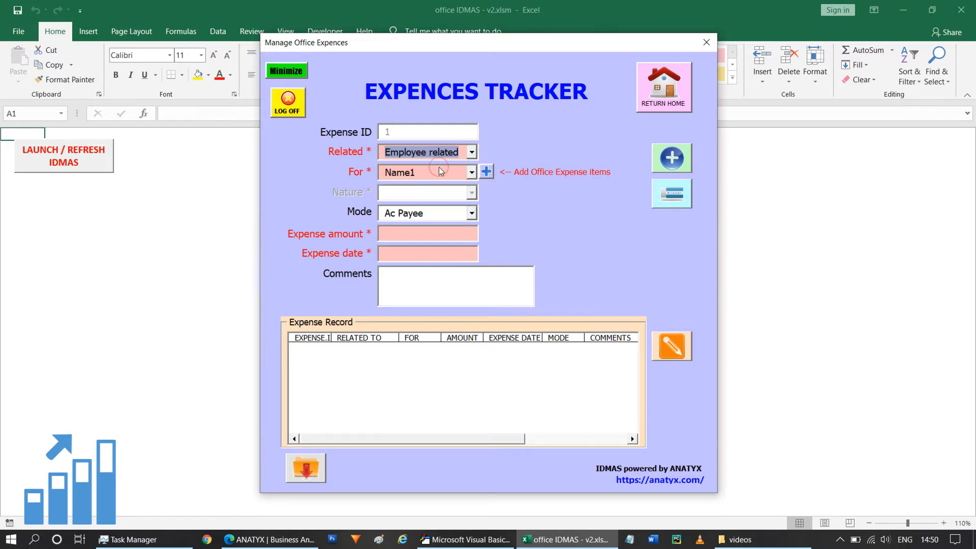
left_click(472, 173)
left_click(472, 173)
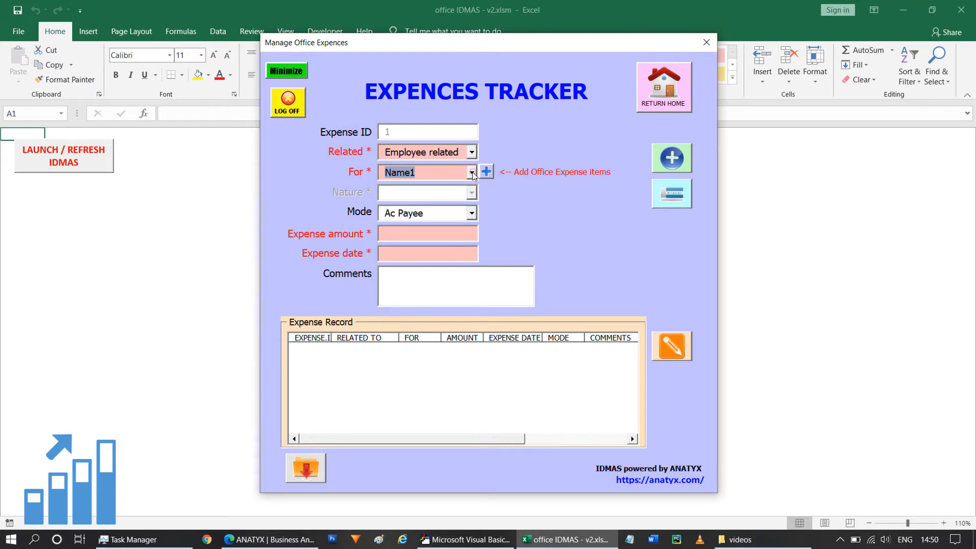
left_click(472, 172)
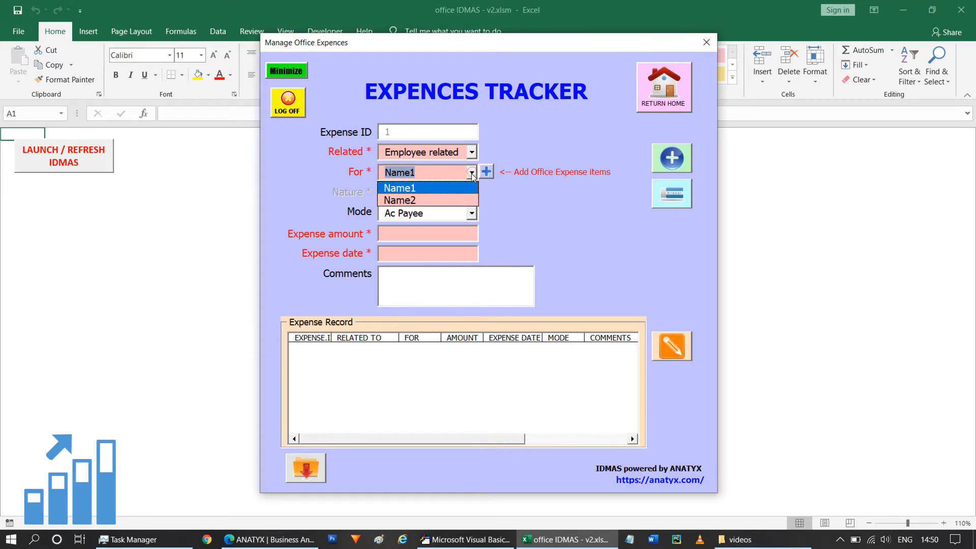
left_click(411, 191)
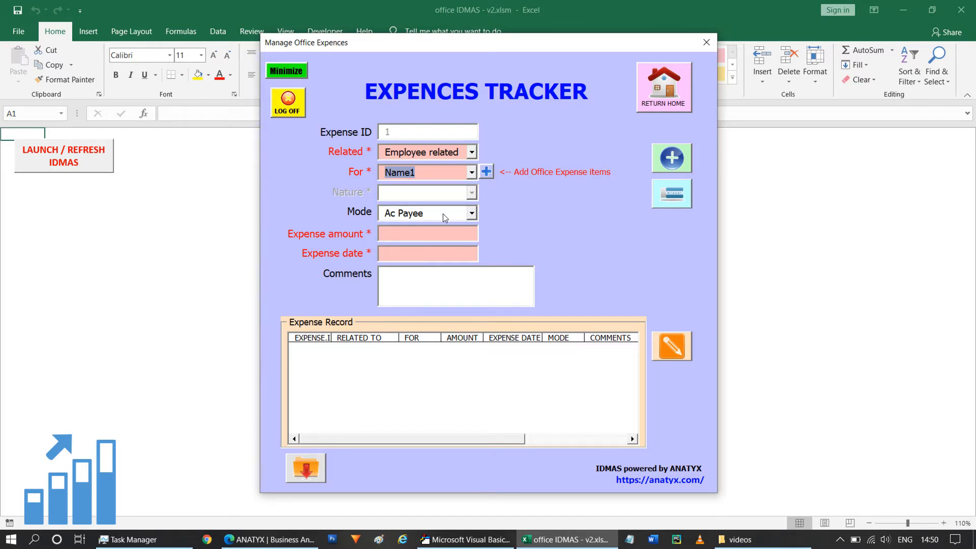
Step: Choose Ac Payee as the payment mode and enter an expense amount of 10000
left_click(391, 216)
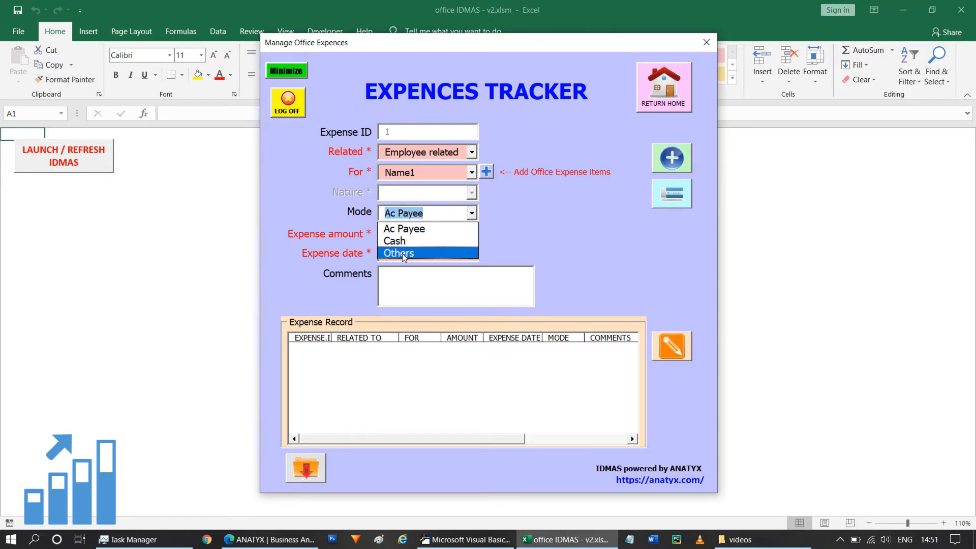
left_click(427, 231)
left_click(415, 234)
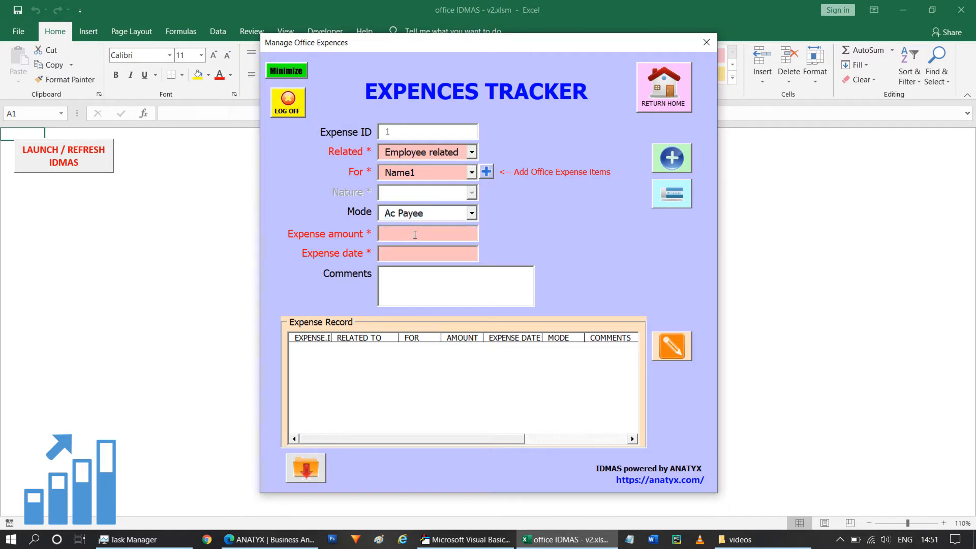
type("10000")
Step: Set the expense date to 26-Aug-2020 using the calendar
left_click(405, 254)
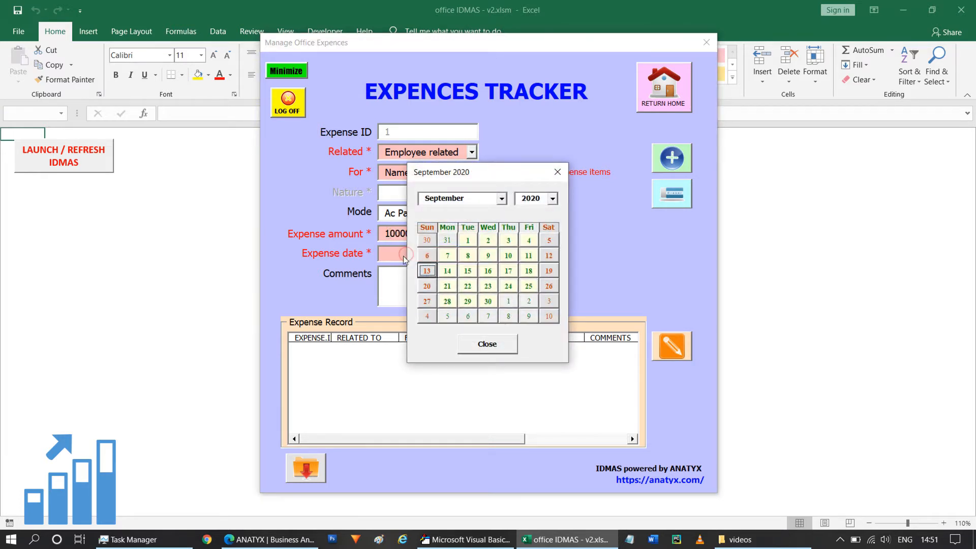
left_click(501, 198)
left_click(451, 238)
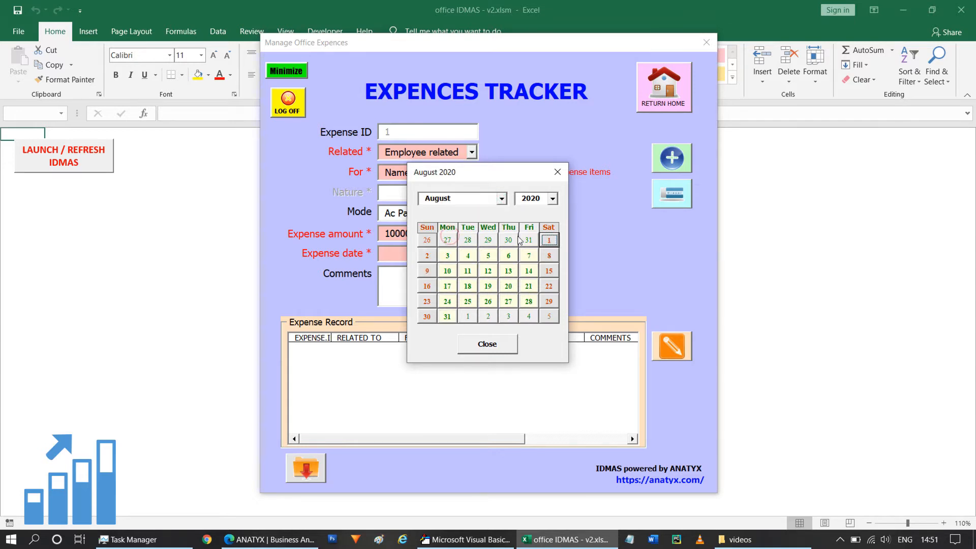
left_click(488, 301)
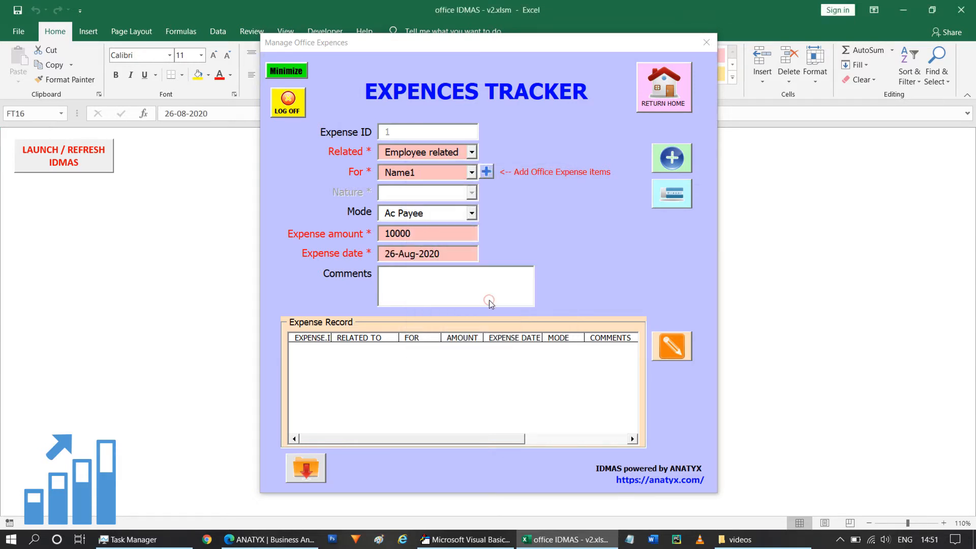
Step: Enter the comment "Salary paid to Name1" and add the expense record
left_click(417, 275)
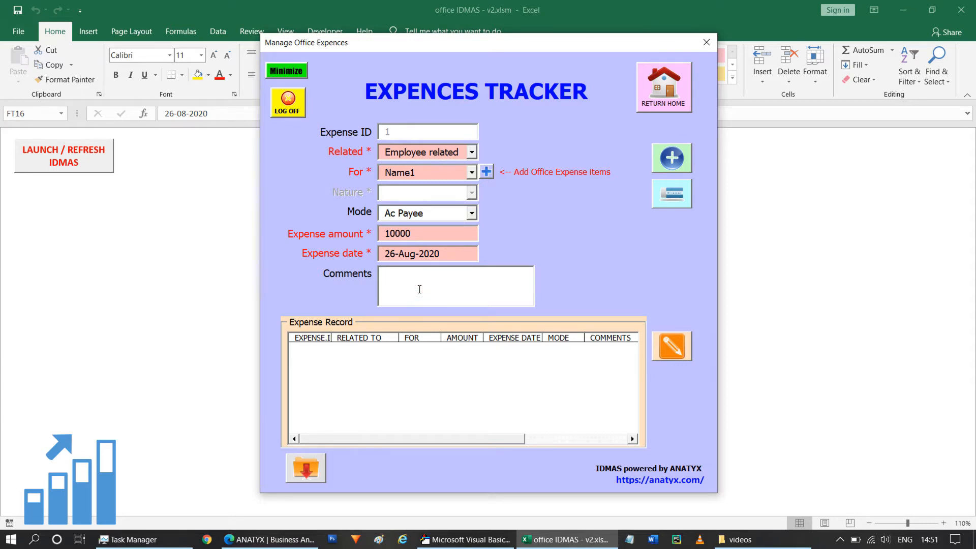
type("Salary paid to Name1")
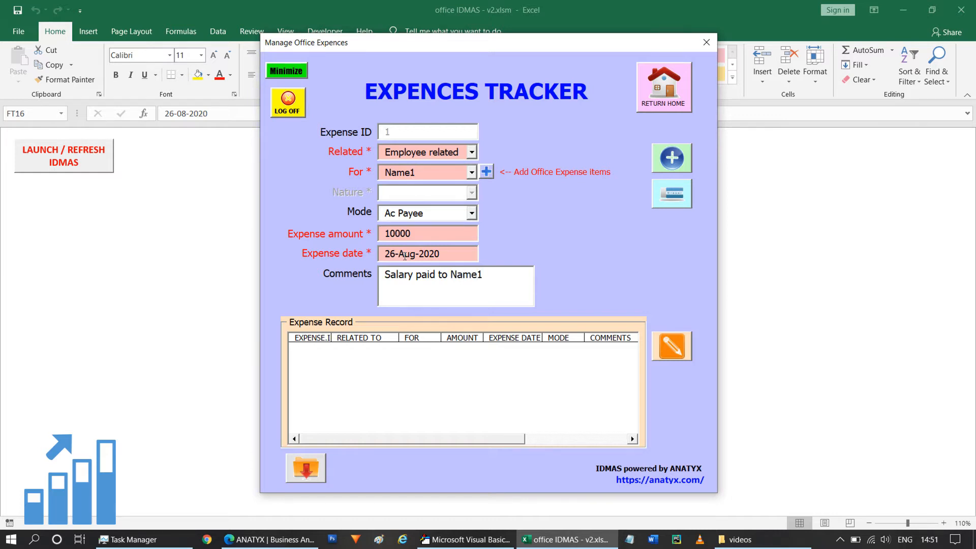
left_click(674, 162)
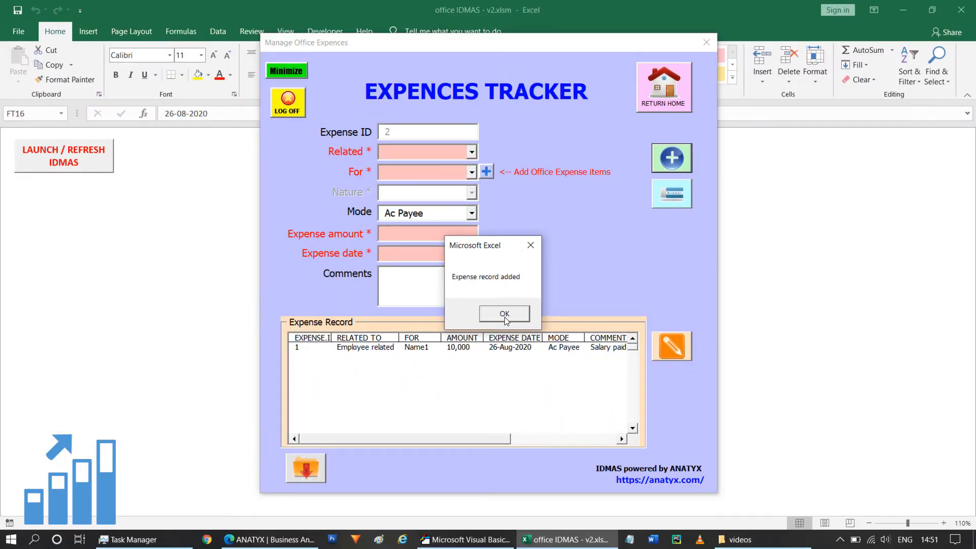
left_click(504, 314)
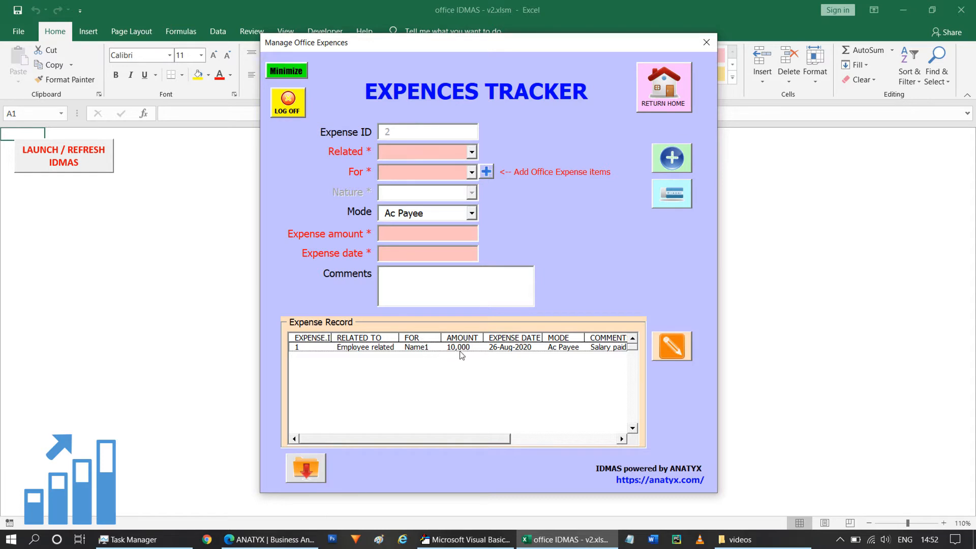
Step: Examine all columns of the new entry in the expense record list, including comments, update date and requestor
left_click_drag(465, 438, 508, 438)
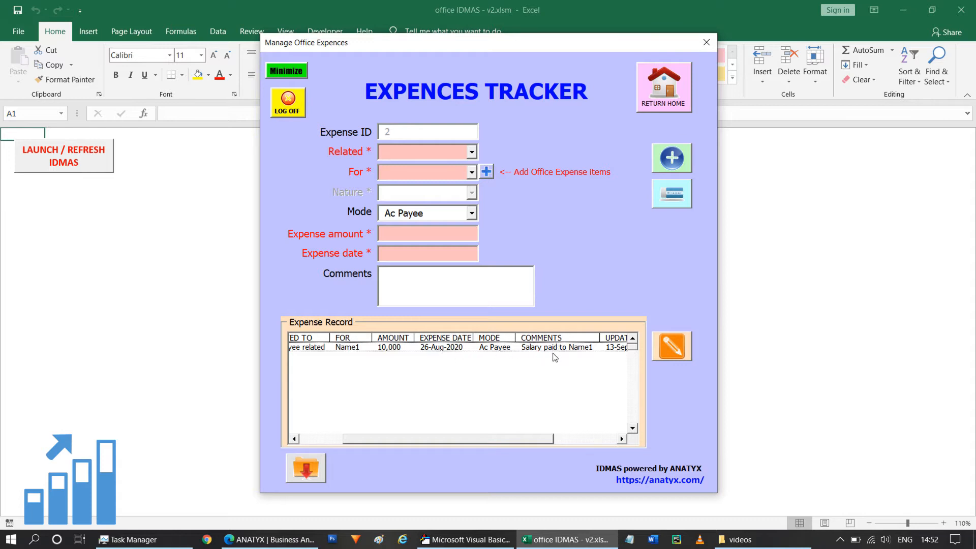
left_click_drag(541, 437, 609, 444)
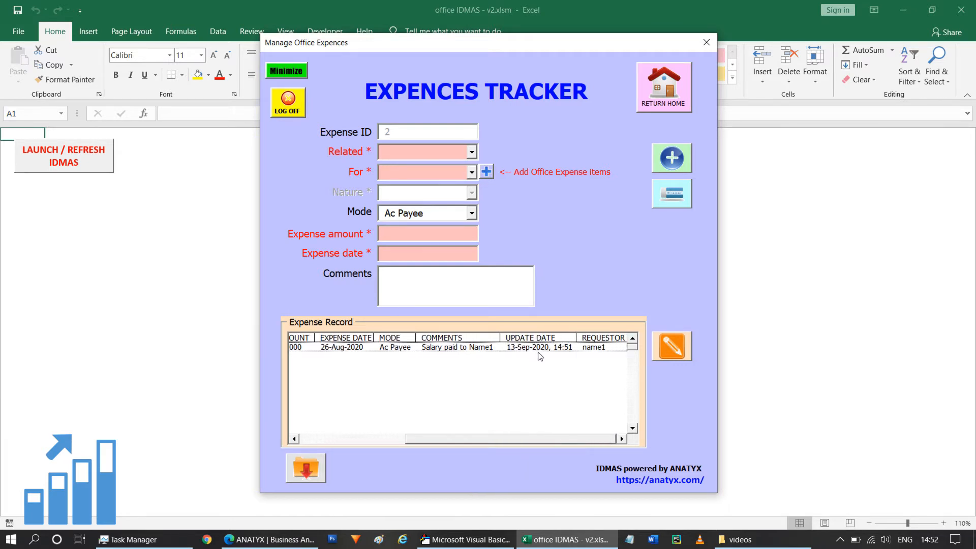
left_click(574, 439)
left_click_drag(494, 438, 382, 442)
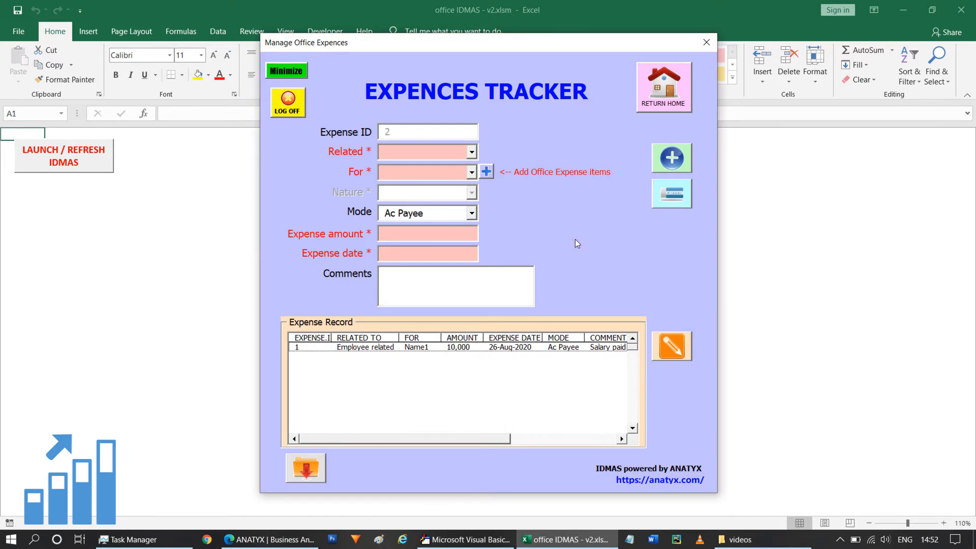
Step: Set the second expense as Client related for Client2, with Cash as the payment mode
left_click(467, 152)
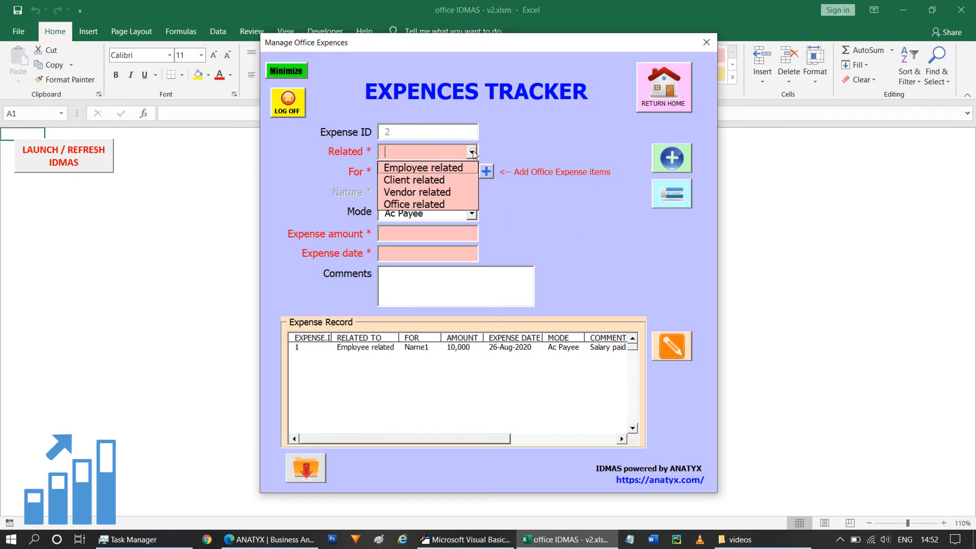
left_click(447, 180)
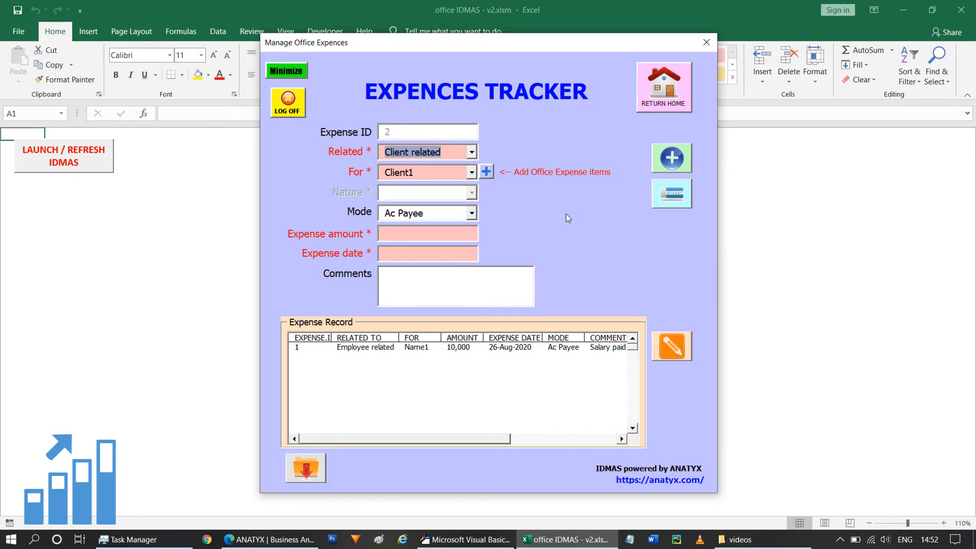
left_click(471, 172)
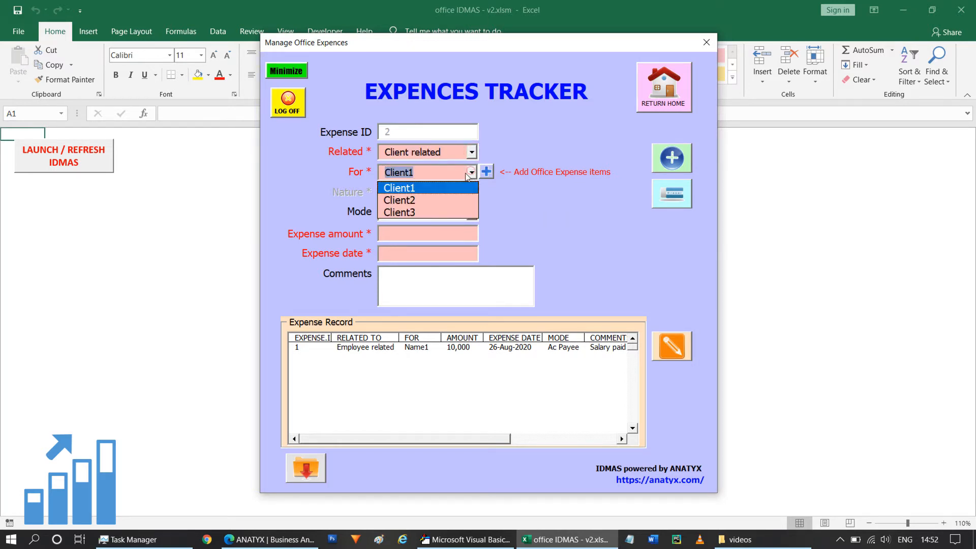
left_click(414, 201)
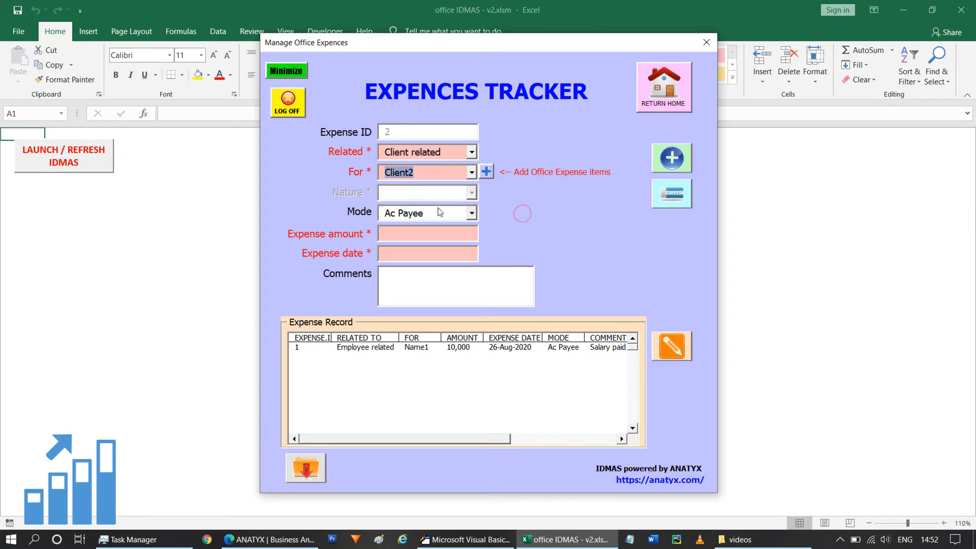
left_click(472, 214)
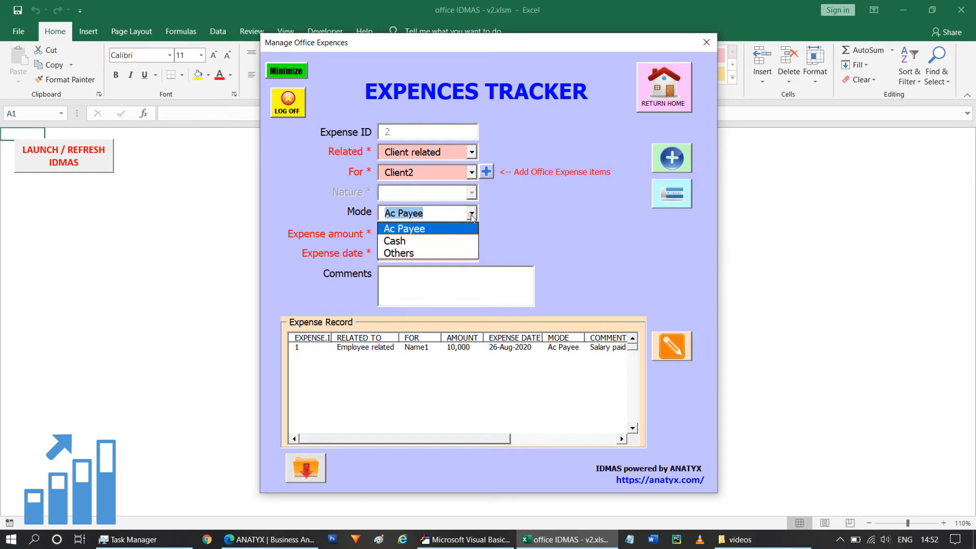
left_click(420, 240)
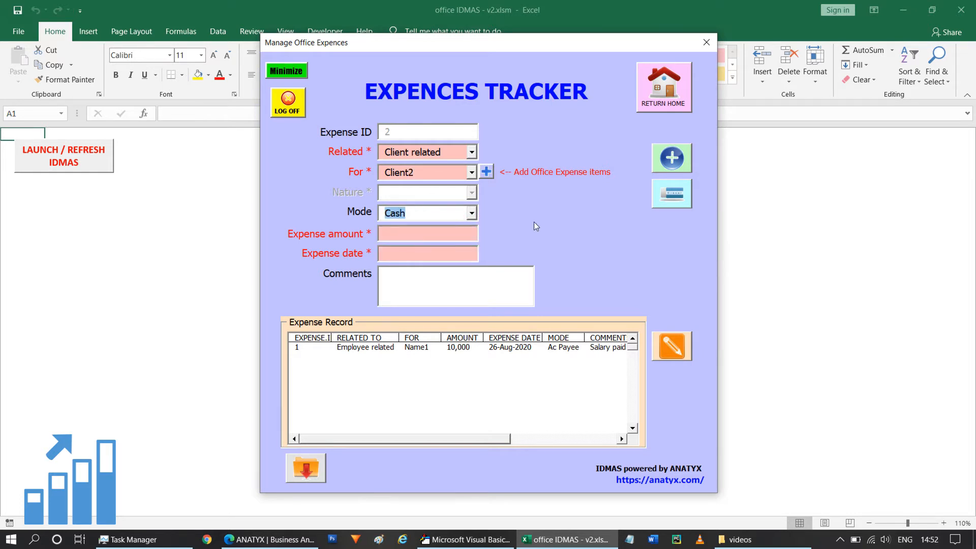
Step: Enter an expense amount of 500 and set the expense date to 8-Sep-2020
left_click(414, 235)
type("500")
left_click(409, 253)
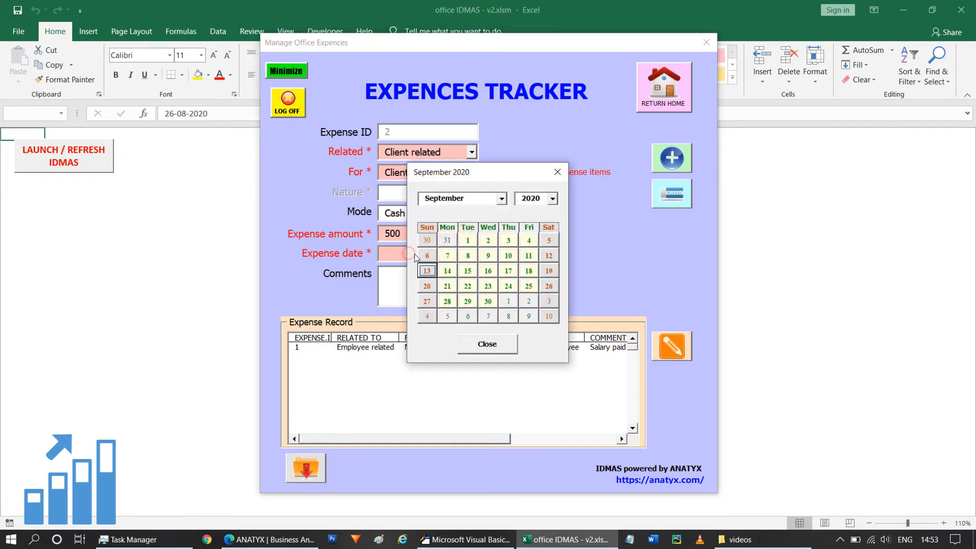
left_click(468, 257)
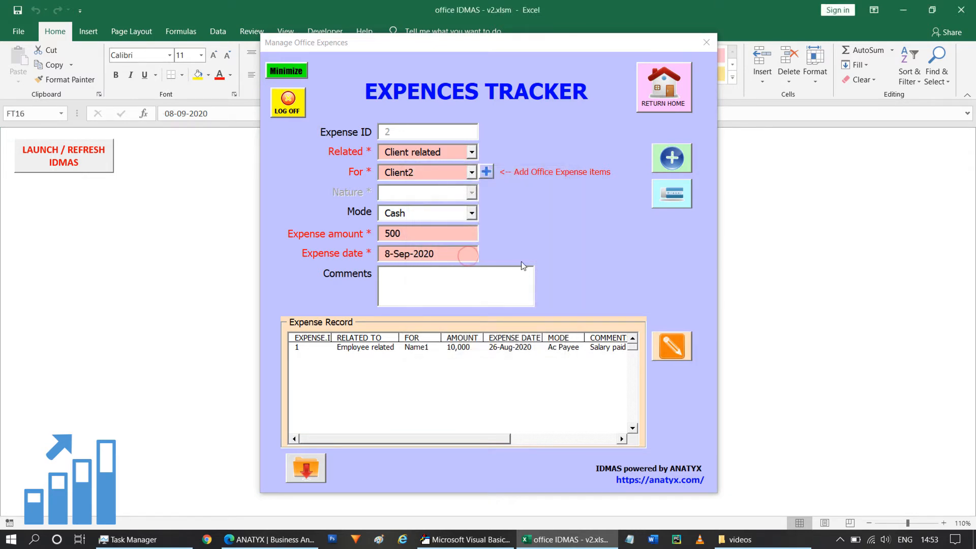
Step: Enter the comment "Travel to Client2 office" and add the client expense record
left_click(458, 282)
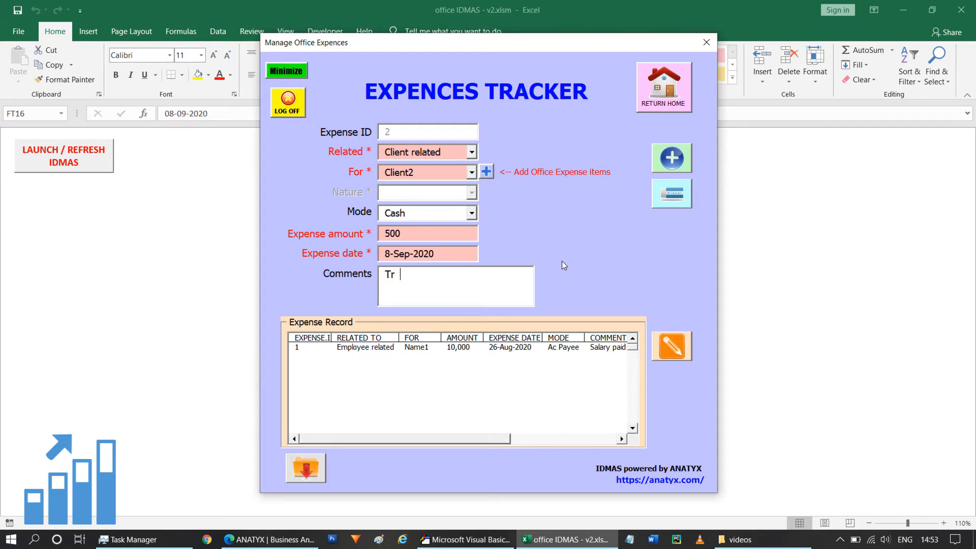
type("avel relatred")
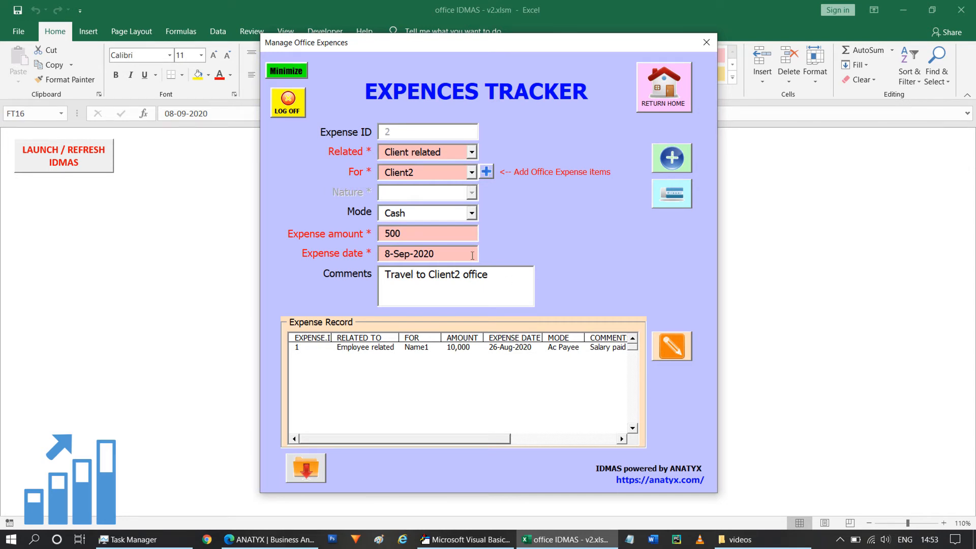
left_click(672, 161)
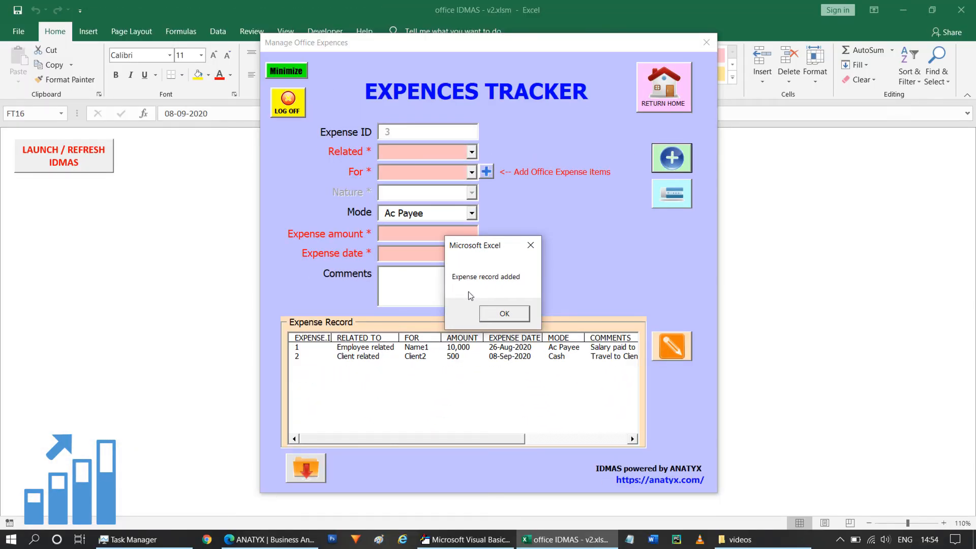
left_click(505, 312)
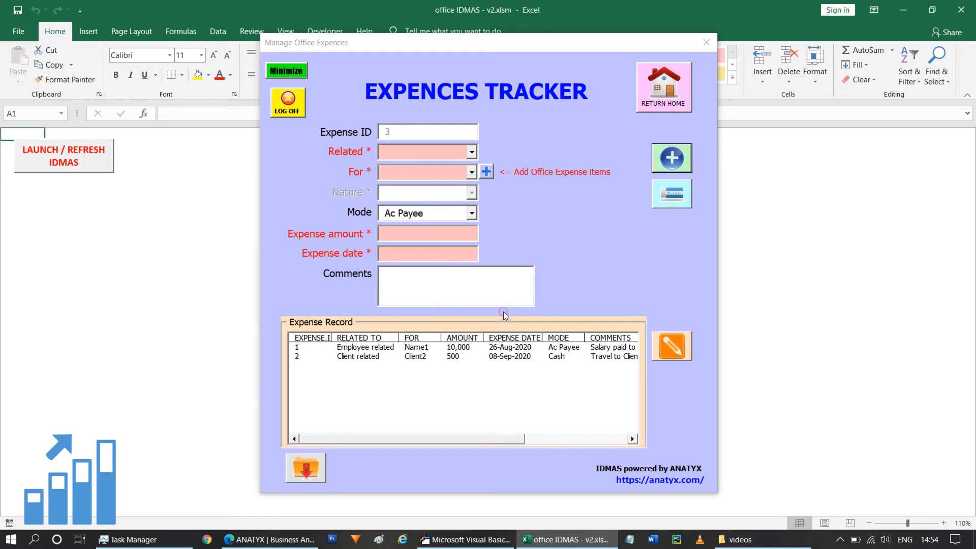
Step: Set the third expense as Vendor related for Vendor3, with Ac Payee as the payment mode
left_click_drag(397, 439, 355, 441)
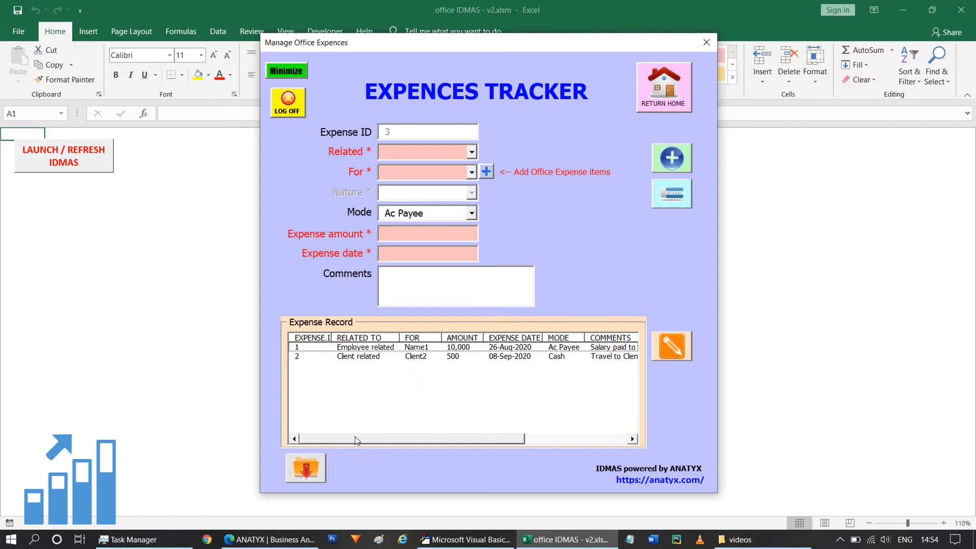
left_click(563, 223)
left_click(472, 152)
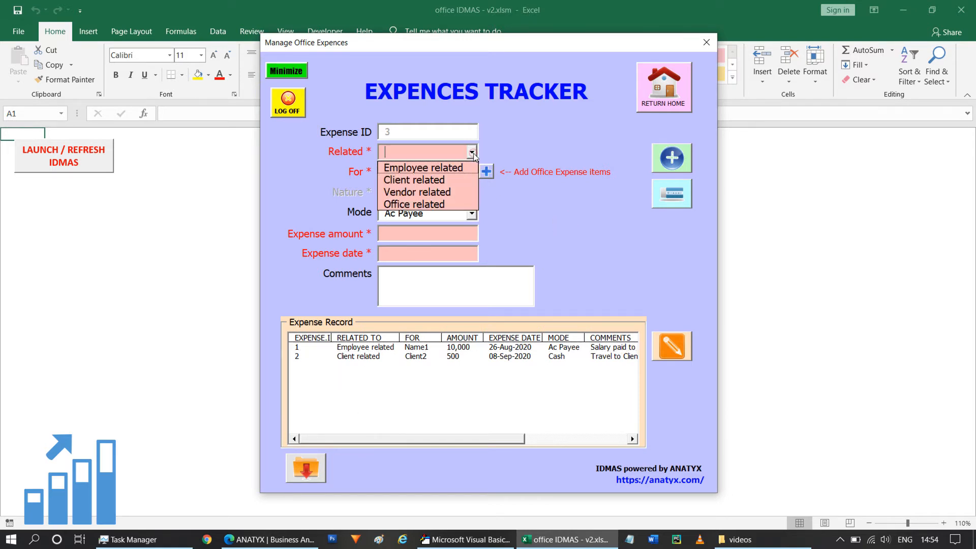
left_click(425, 193)
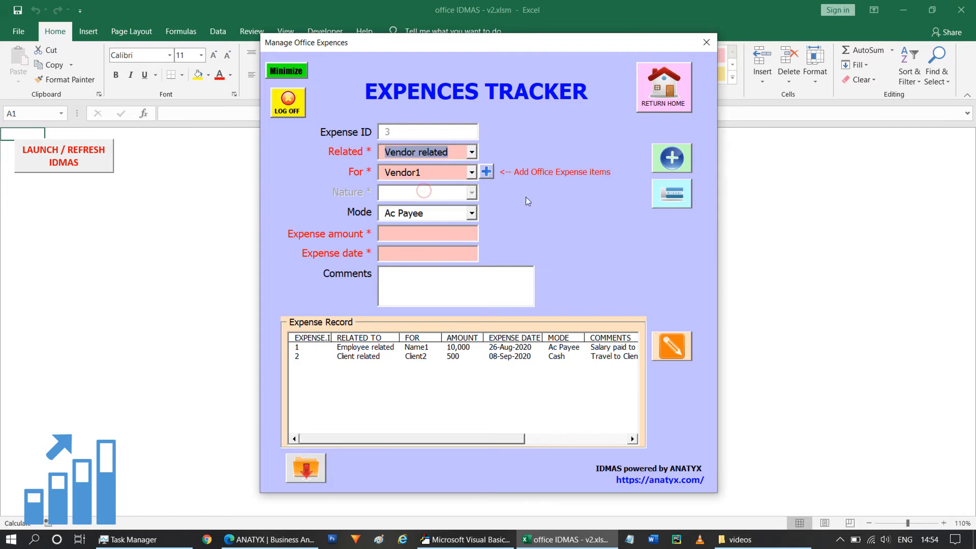
left_click(472, 172)
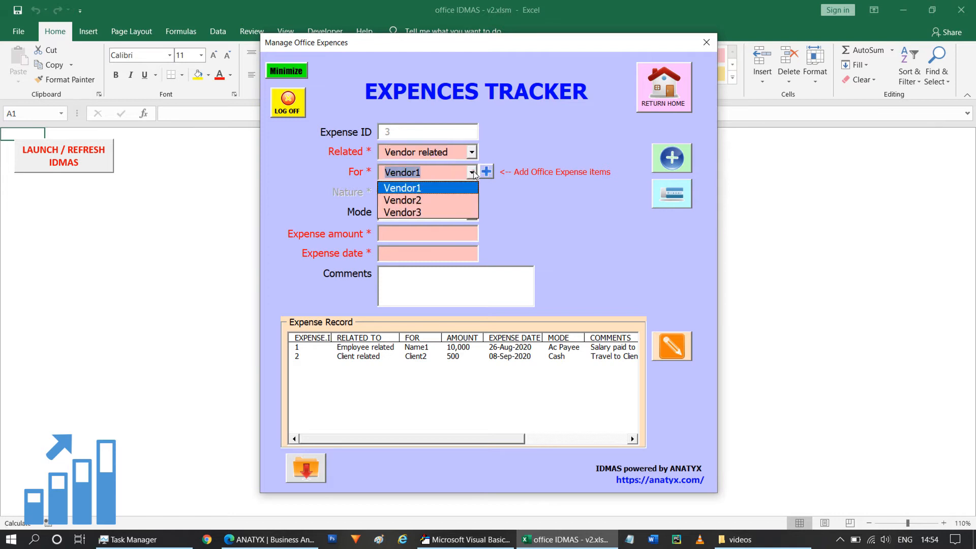
left_click(417, 213)
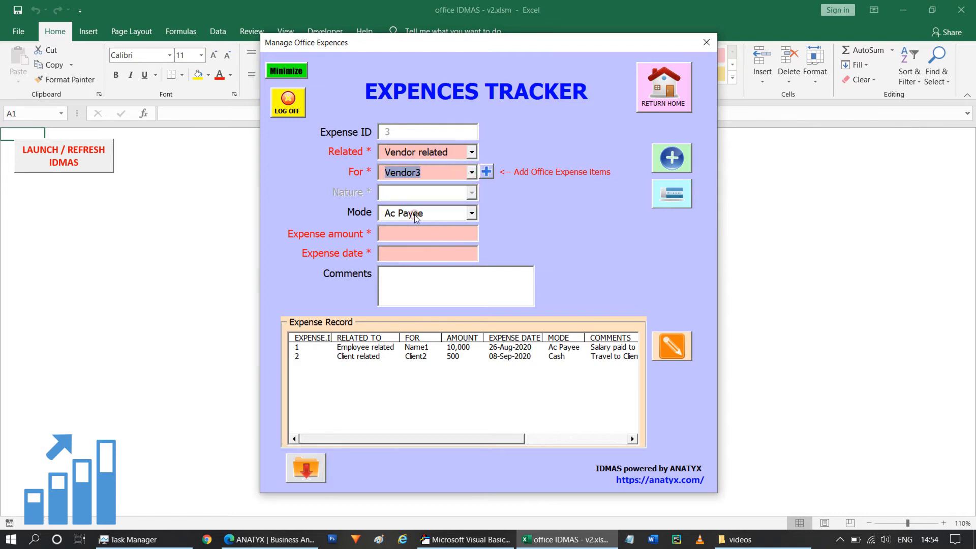
left_click(472, 213)
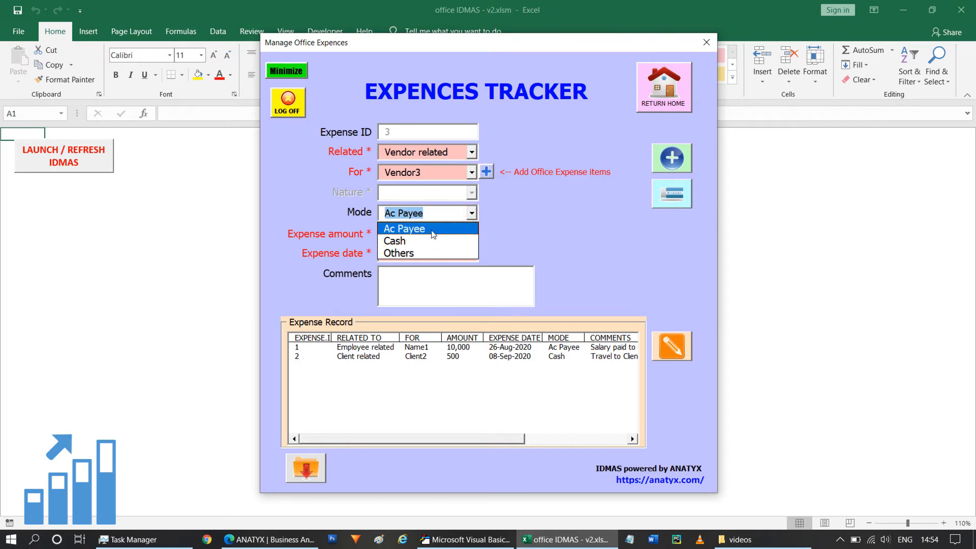
left_click(432, 229)
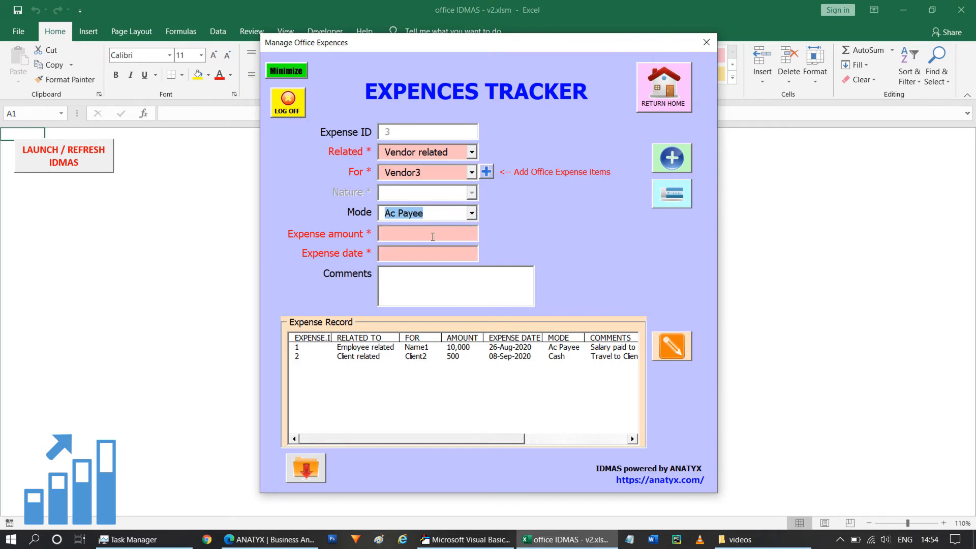
Step: Enter an expense amount of 1500 and set the expense date to 15-Jul-2020
left_click(458, 235)
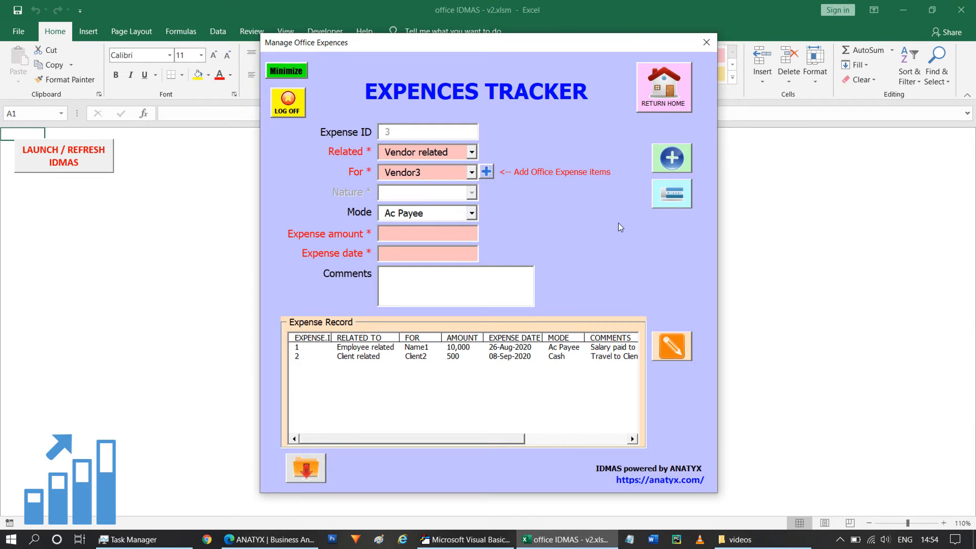
type("1500")
left_click(475, 250)
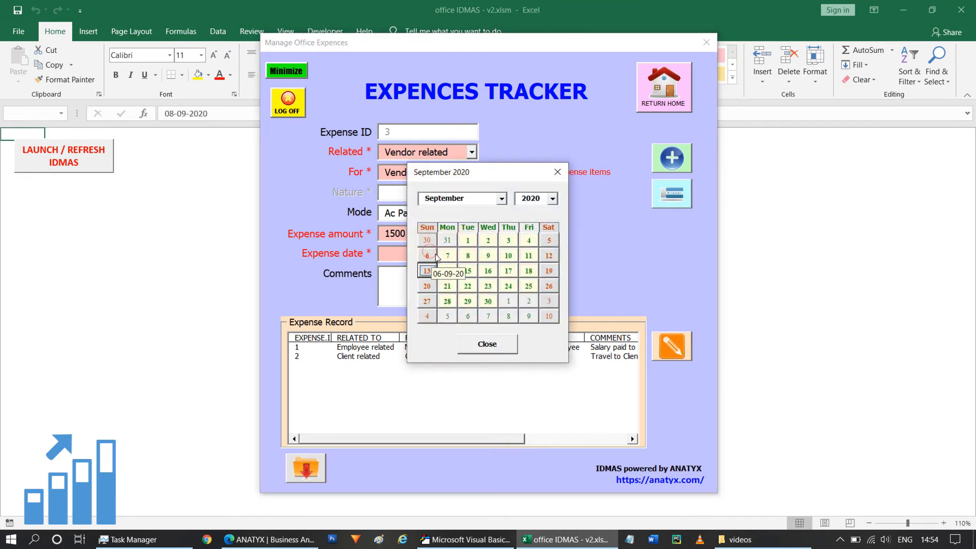
left_click(502, 199)
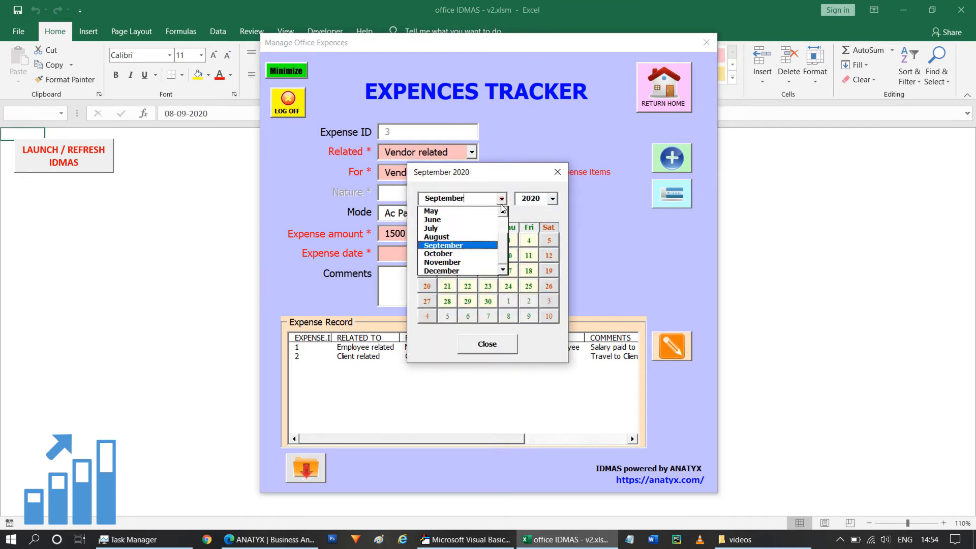
left_click(443, 229)
left_click(488, 271)
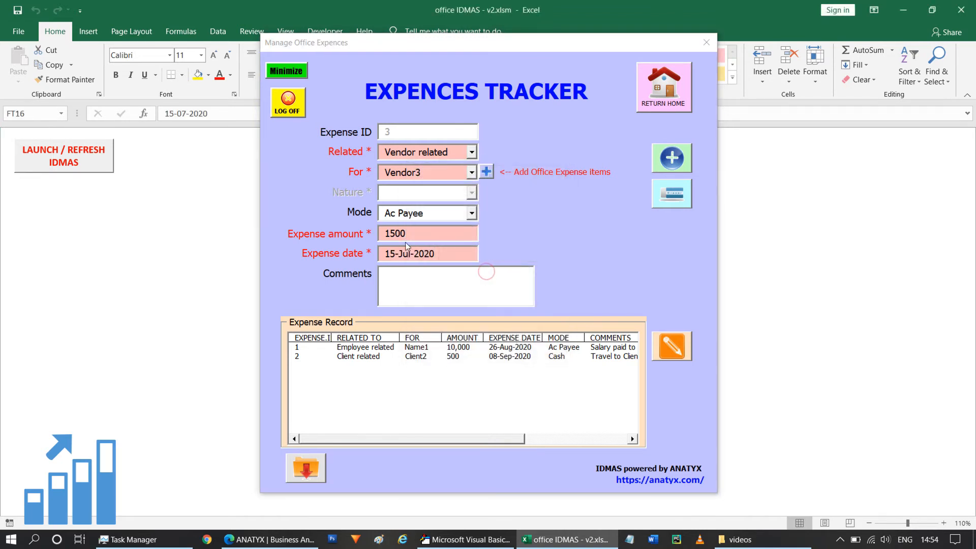
Step: Enter the comment "Vendor3 payment cleared" and add the vendor expense record
left_click(438, 282)
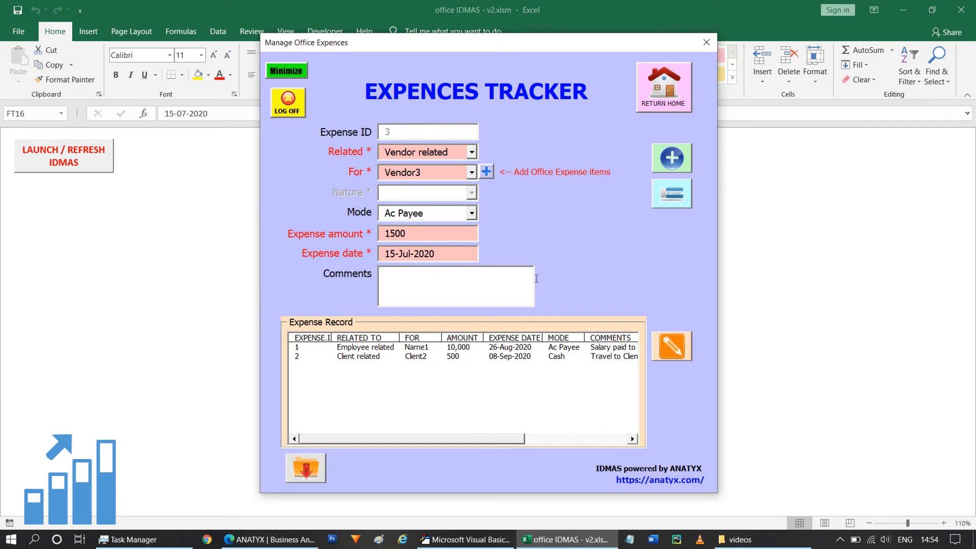
type("Vendor3 payment cleare")
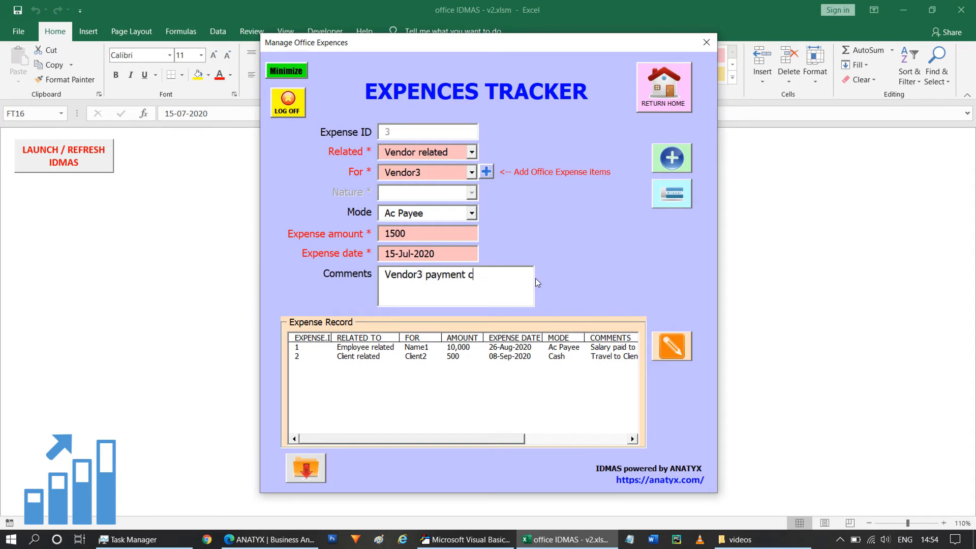
type("d")
left_click(675, 162)
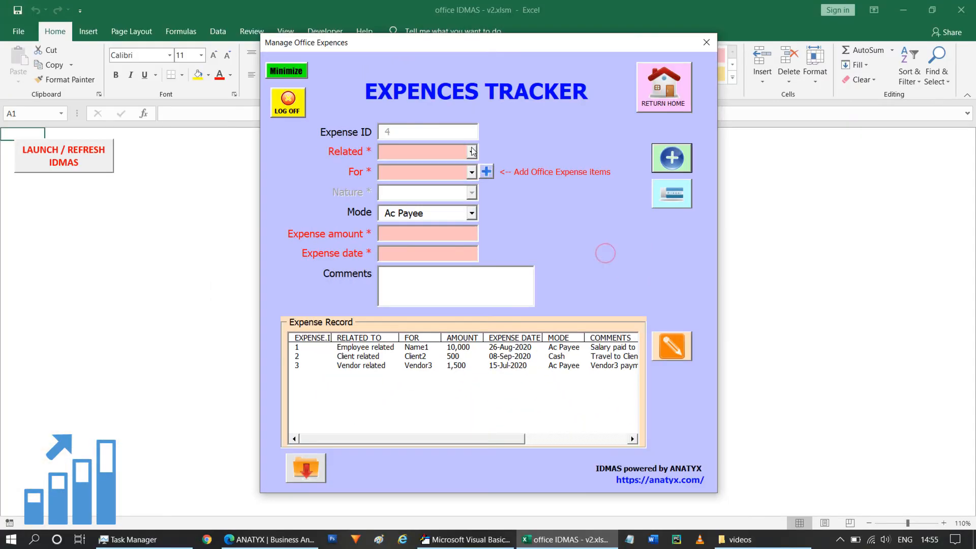
Step: Set the fourth expense as Office related for Utility bill, with Cash as the payment mode
left_click(472, 151)
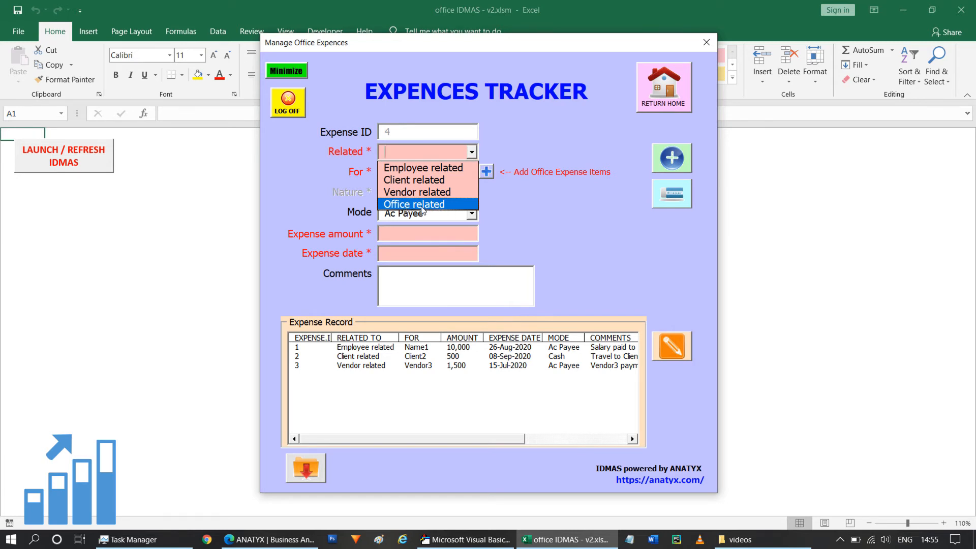
left_click(422, 207)
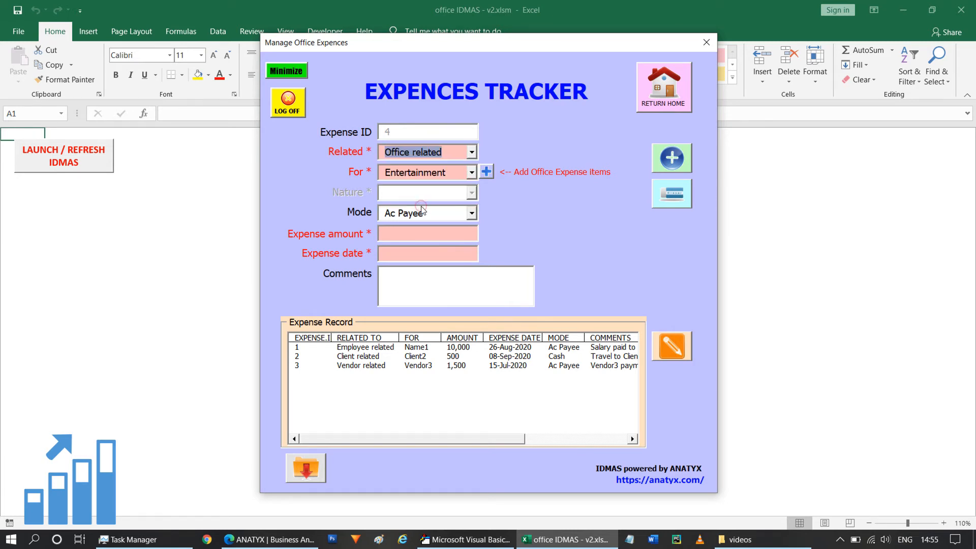
left_click(471, 173)
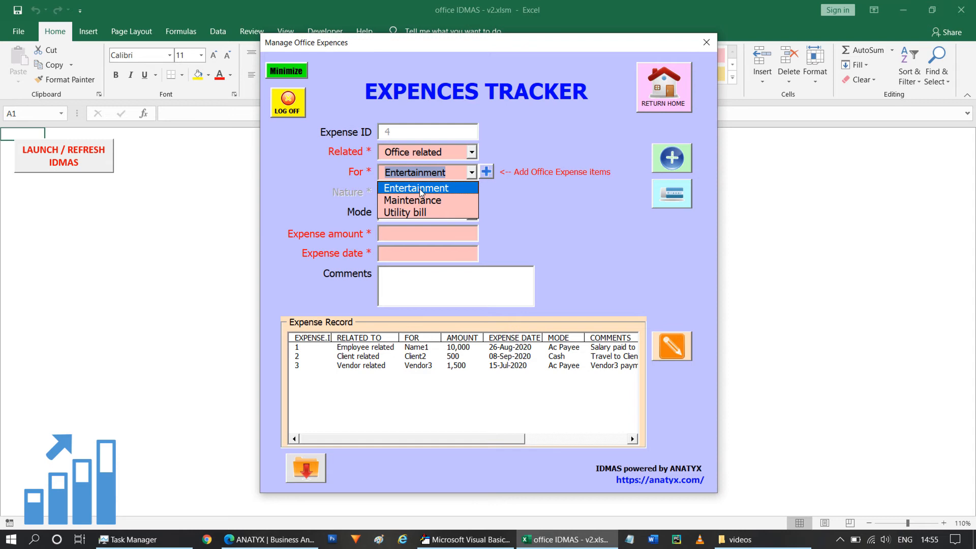
left_click(412, 213)
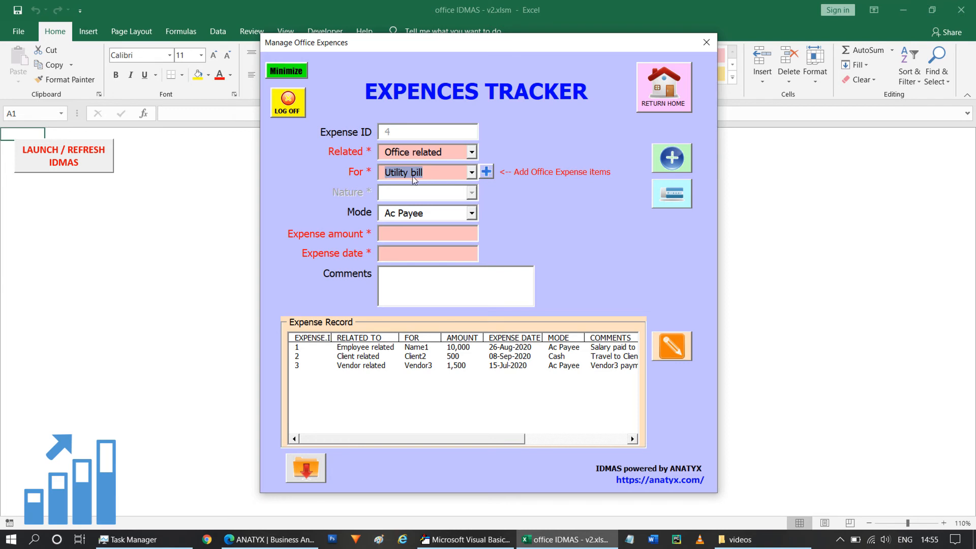
left_click(472, 213)
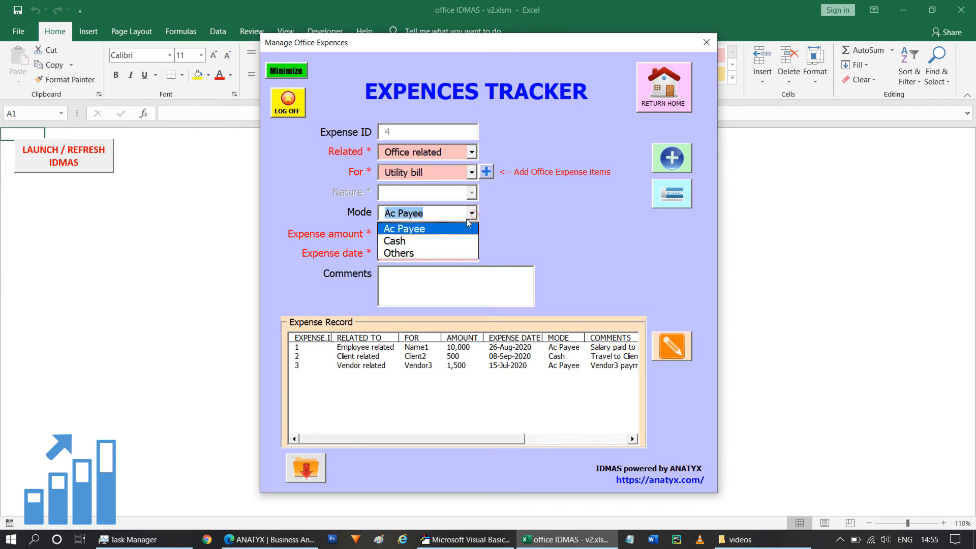
left_click(417, 241)
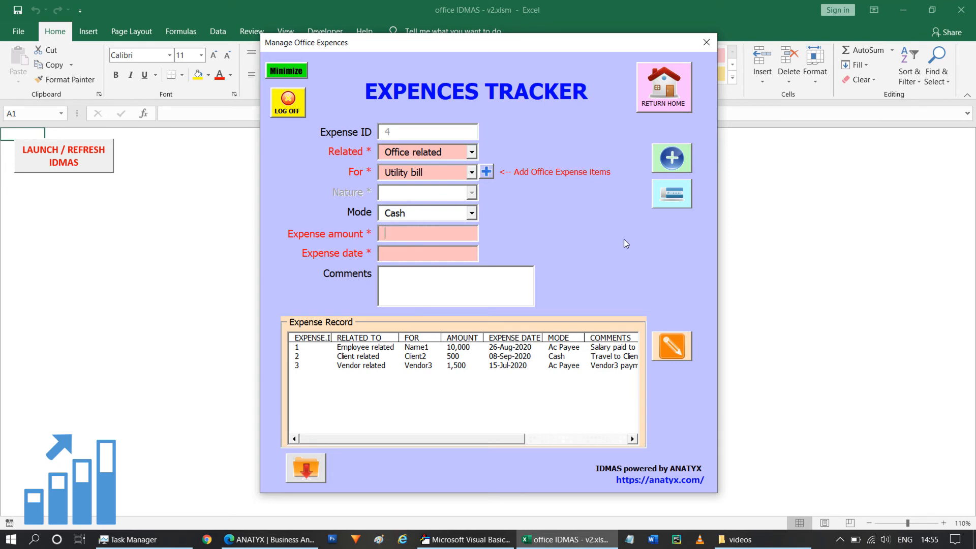
Step: Enter an expense amount of 3000 and set the expense date to 30-Jun-2020
type("3000")
key("Tab")
left_click(480, 252)
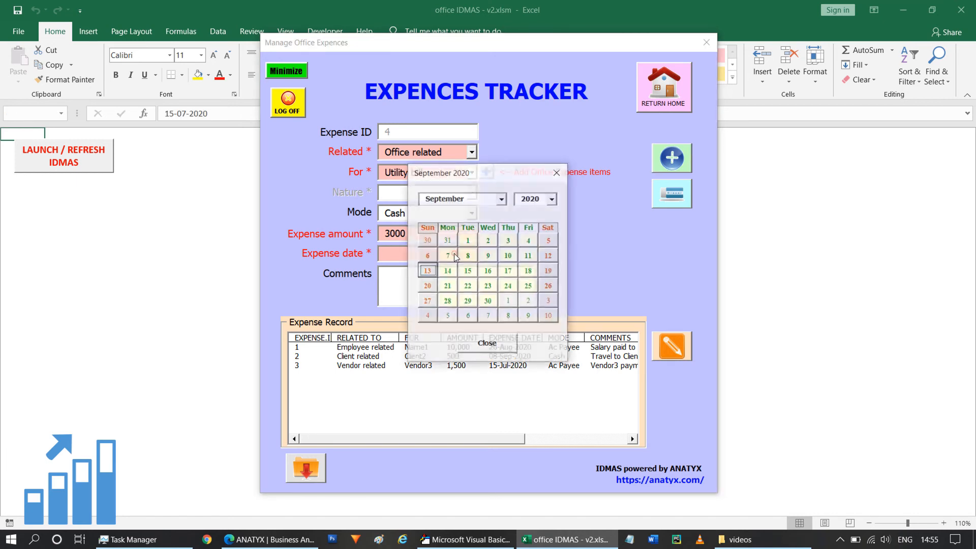
left_click(502, 199)
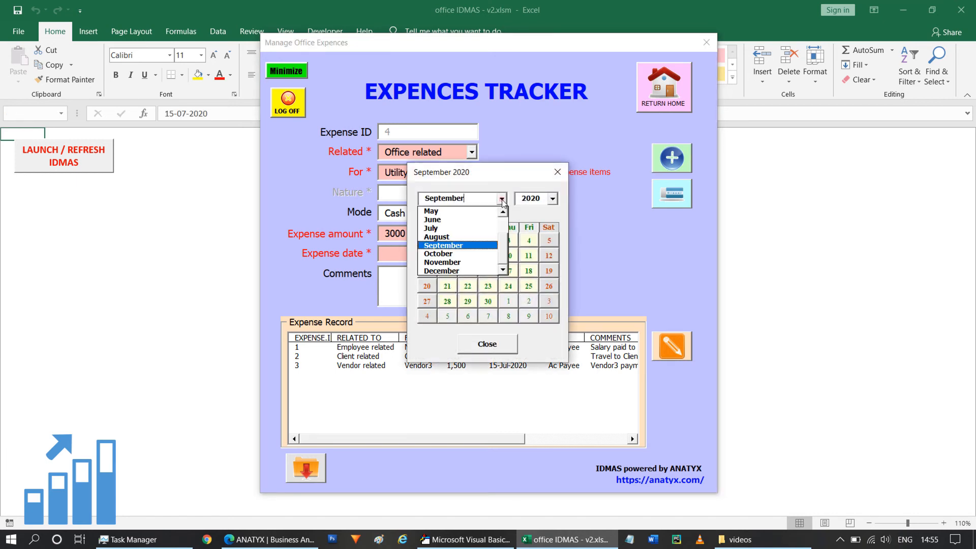
left_click(452, 220)
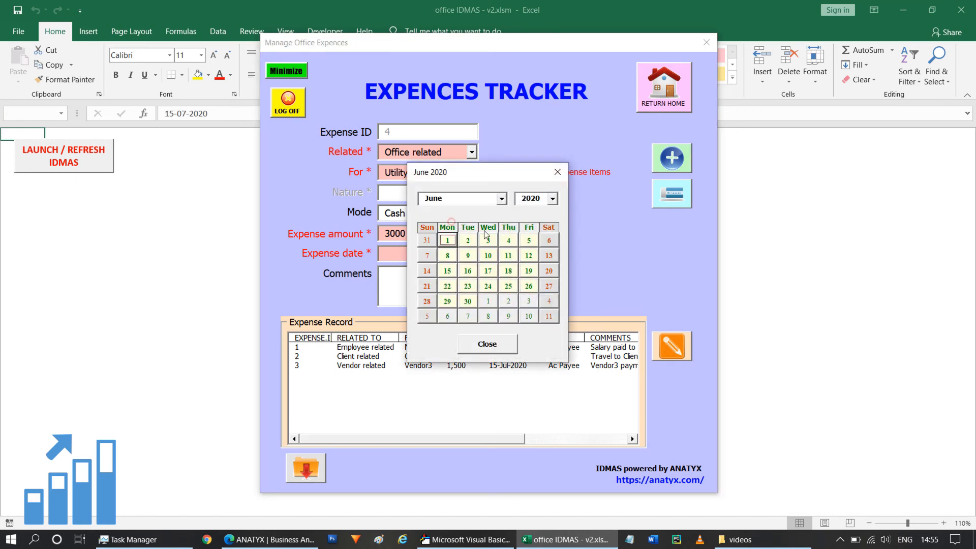
left_click(469, 304)
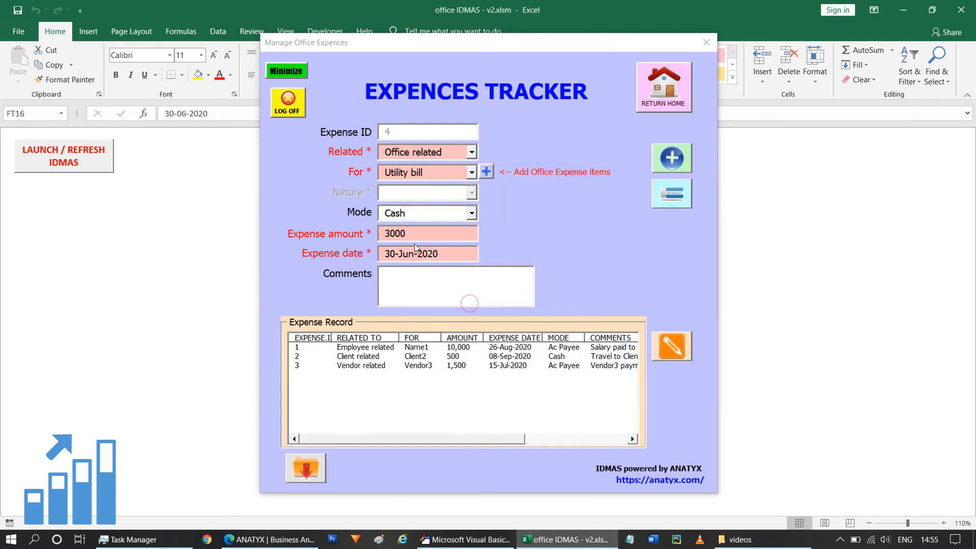
Step: Enter the comment "Office electricity bill" and add the office expense record
left_click(449, 288)
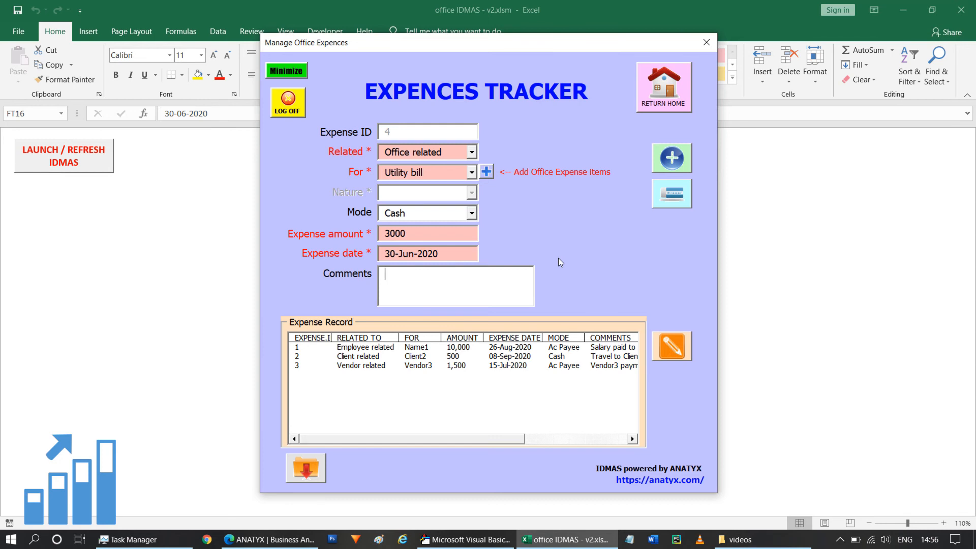
type("Office electricity bill")
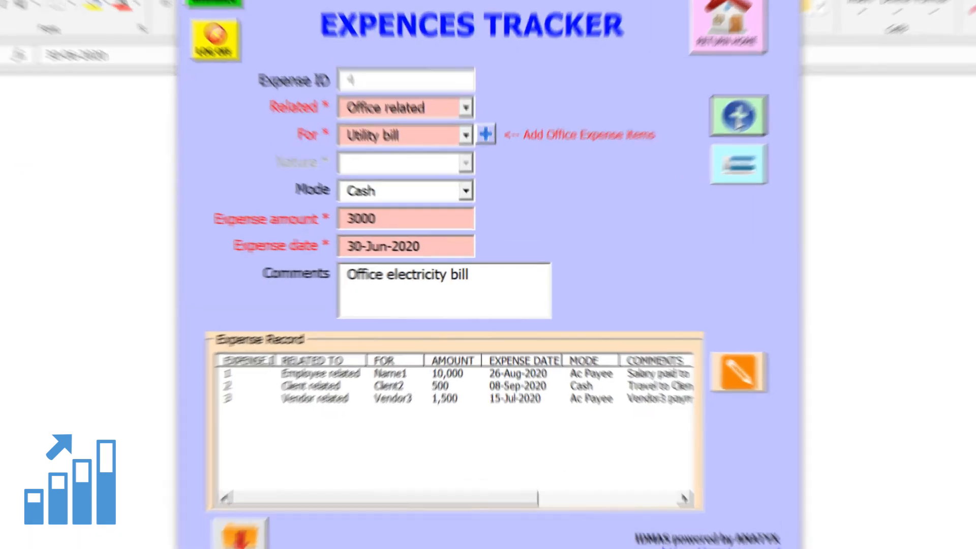
left_click(739, 116)
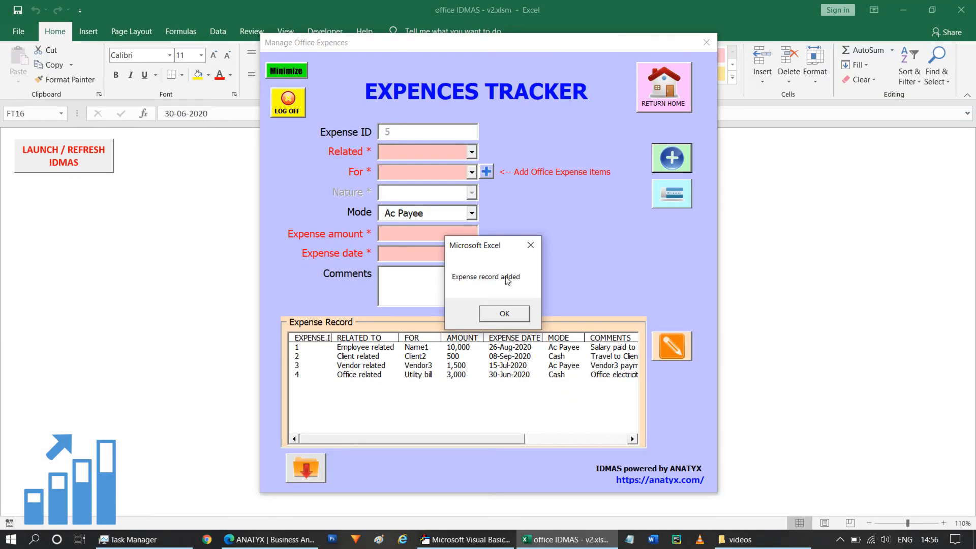
left_click(488, 319)
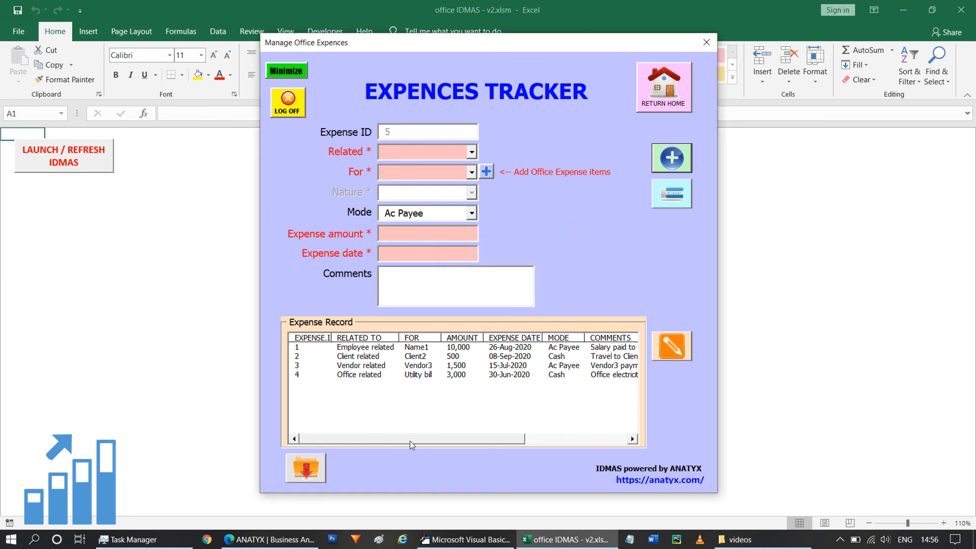
Step: Load the Client2 expense record into the form for editing, check its category options and clear the form
left_click_drag(410, 441, 374, 442)
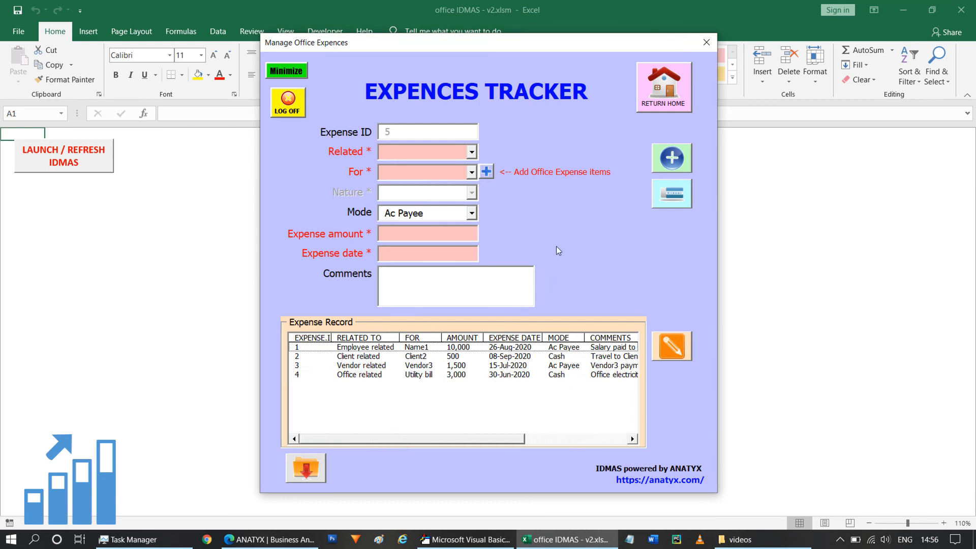
left_click_drag(457, 439, 437, 446)
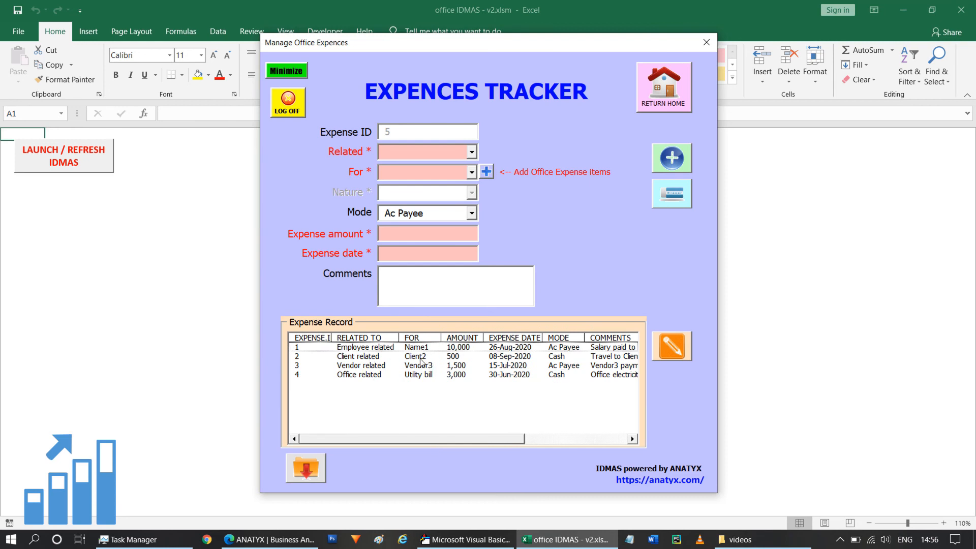
left_click(419, 358)
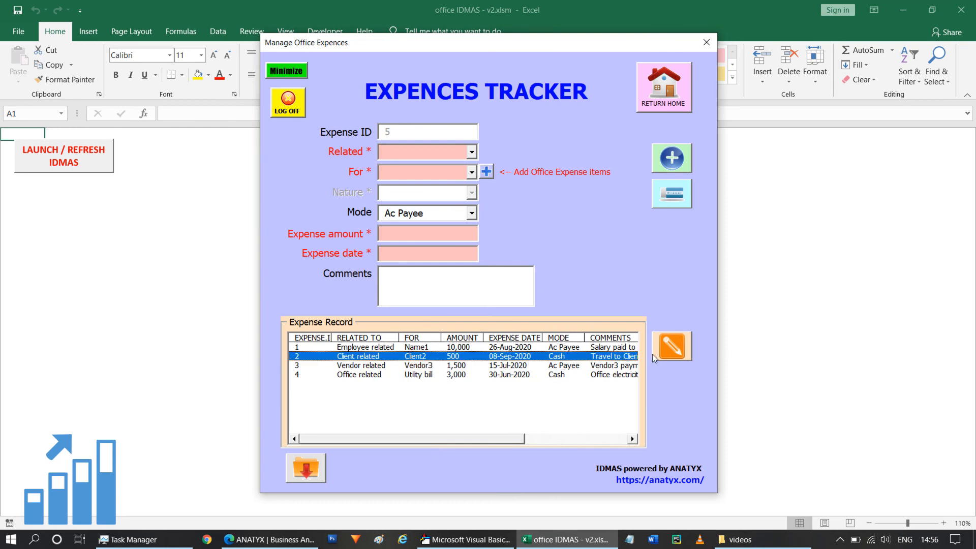
left_click(673, 351)
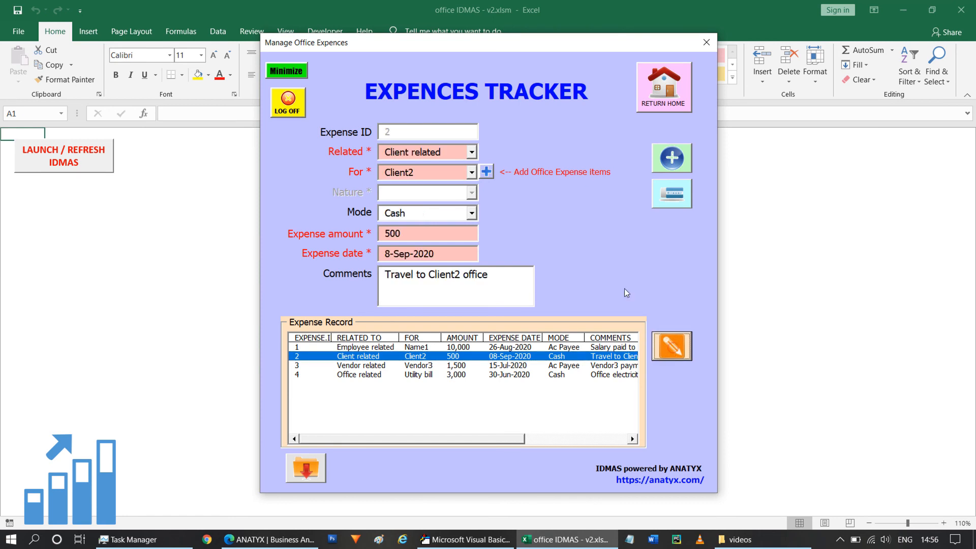
left_click(472, 173)
left_click(539, 222)
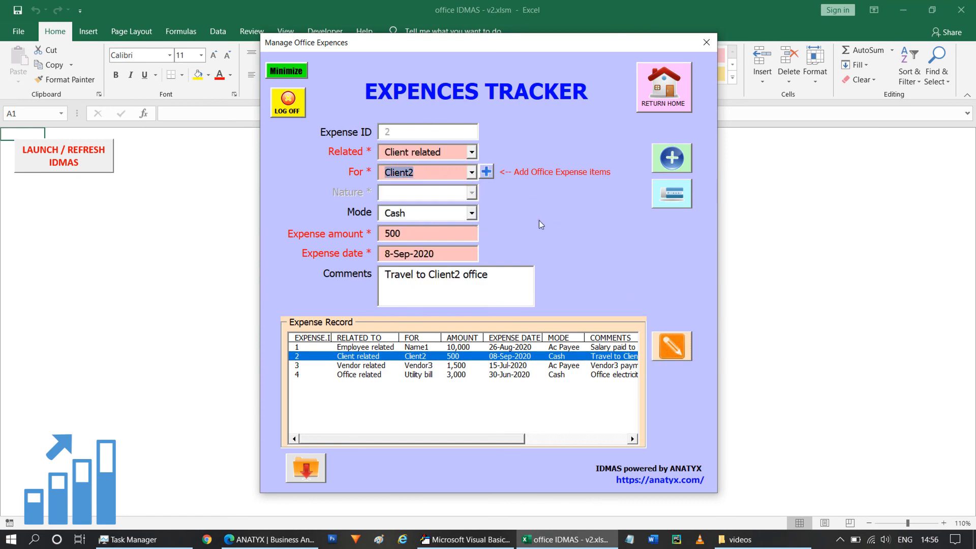
left_click(472, 152)
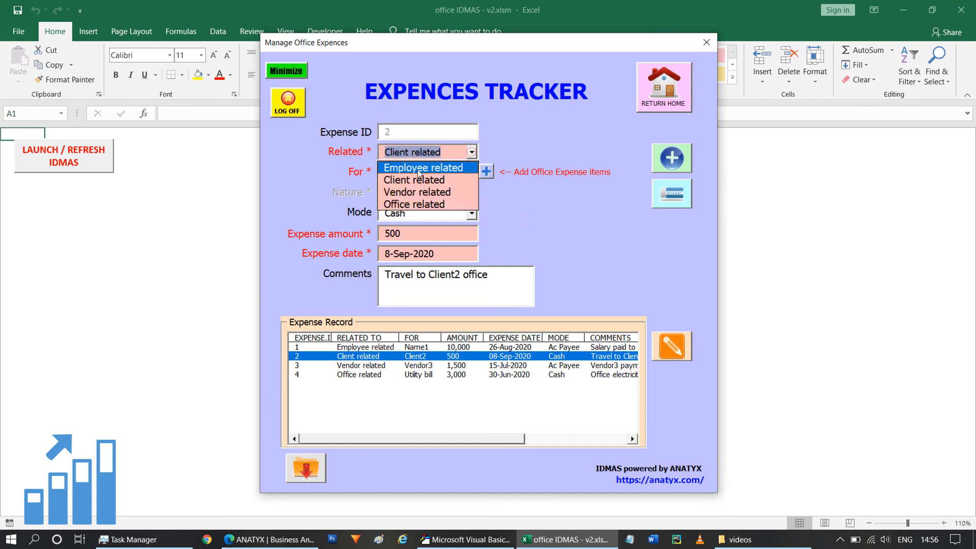
left_click(531, 225)
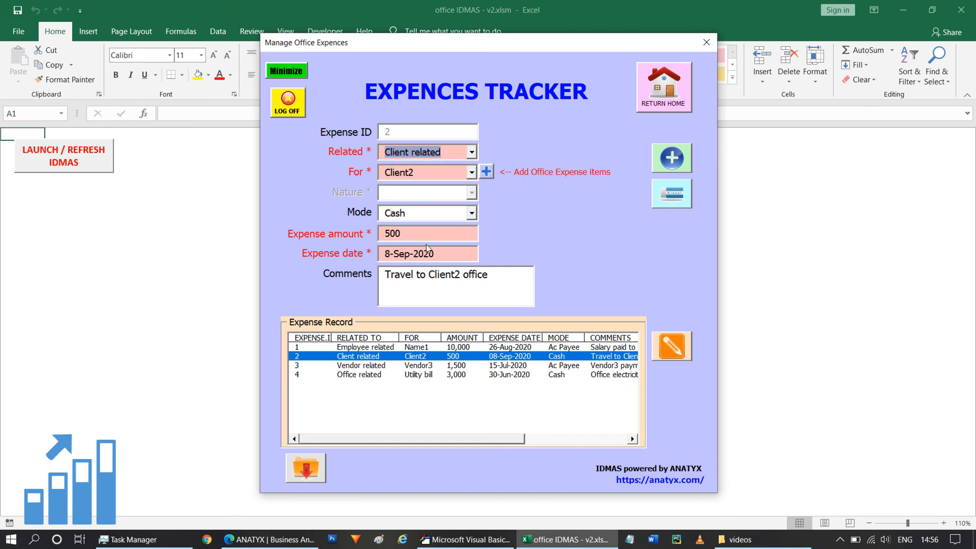
left_click(670, 196)
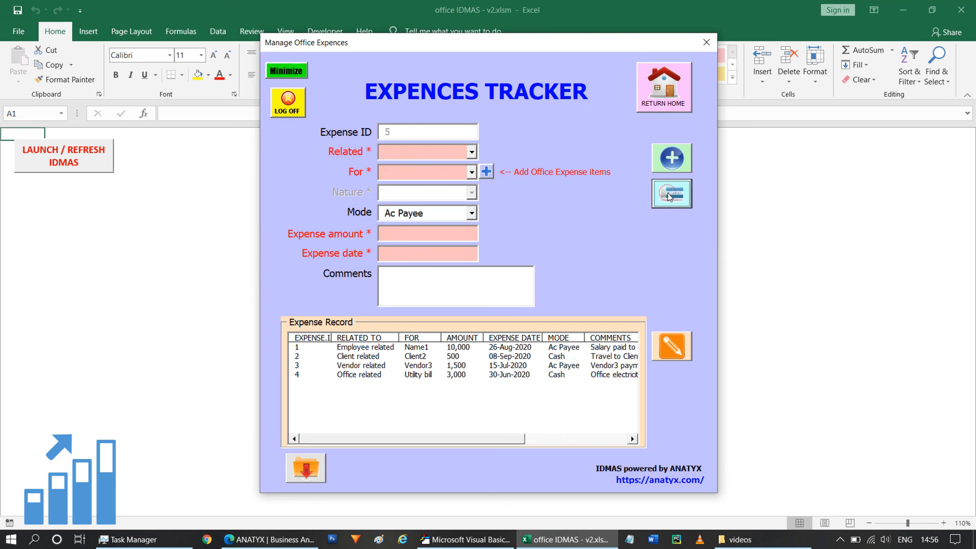